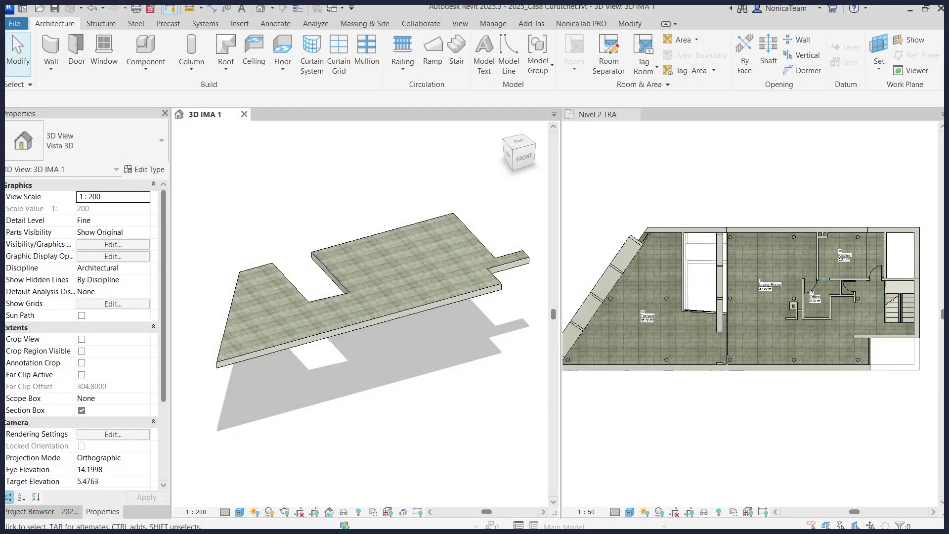
- Select the terrace floor and assign it the Floor : 38 cm type
{"action": "key", "text": "ctrl+Tab"}
{"action": "left_click", "coordinate": [312, 313]}
{"action": "left_click", "coordinate": [312, 313]}
{"action": "left_click", "coordinate": [60, 148]}
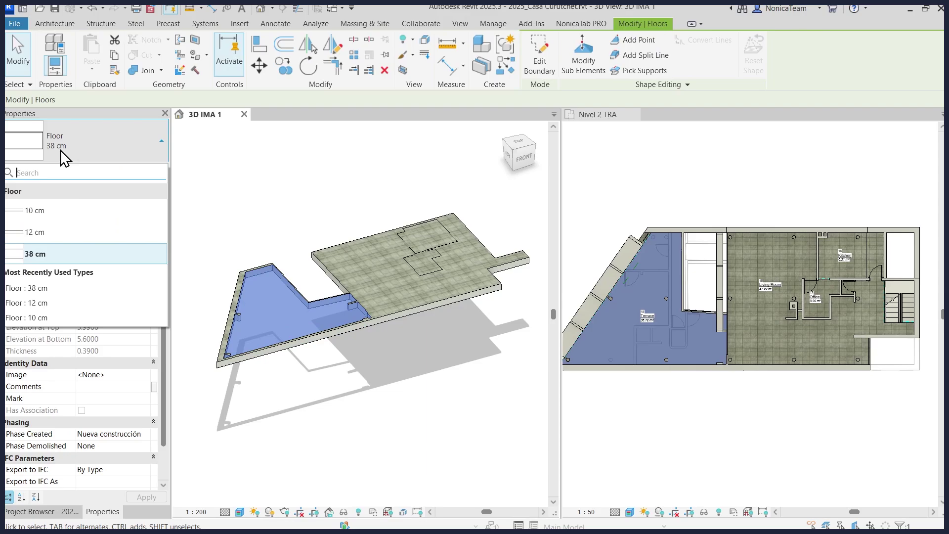
{"action": "left_click", "coordinate": [27, 288]}
- Change the floor on the living room side to the 12 cm type and reopen its type choices
{"action": "left_click", "coordinate": [424, 266]}
{"action": "left_click", "coordinate": [76, 149]}
{"action": "left_click", "coordinate": [34, 232]}
{"action": "left_click", "coordinate": [77, 148]}
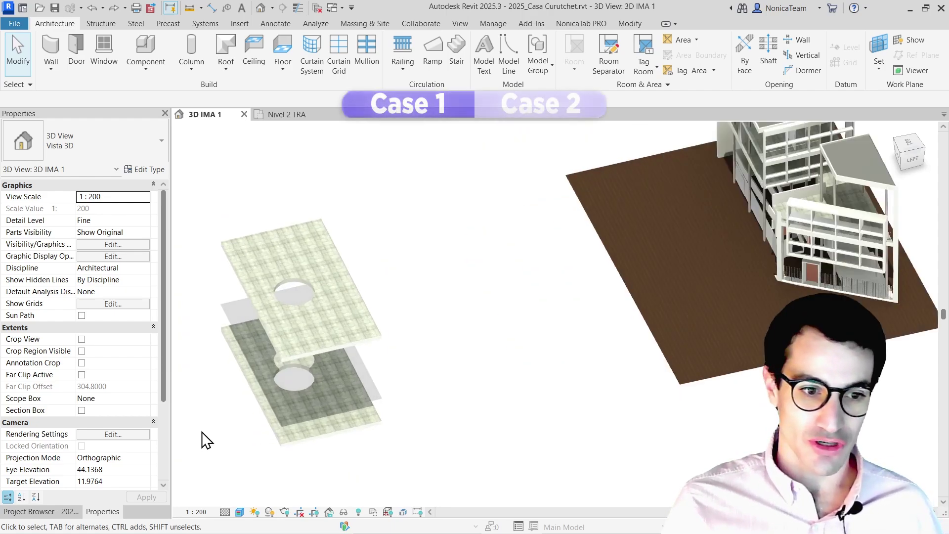
- Draw a straight model line about 15.9 m long across the lower slab, passing through its circular opening
{"action": "scroll", "coordinate": [290, 334], "scroll_direction": "up", "scroll_amount": 3}
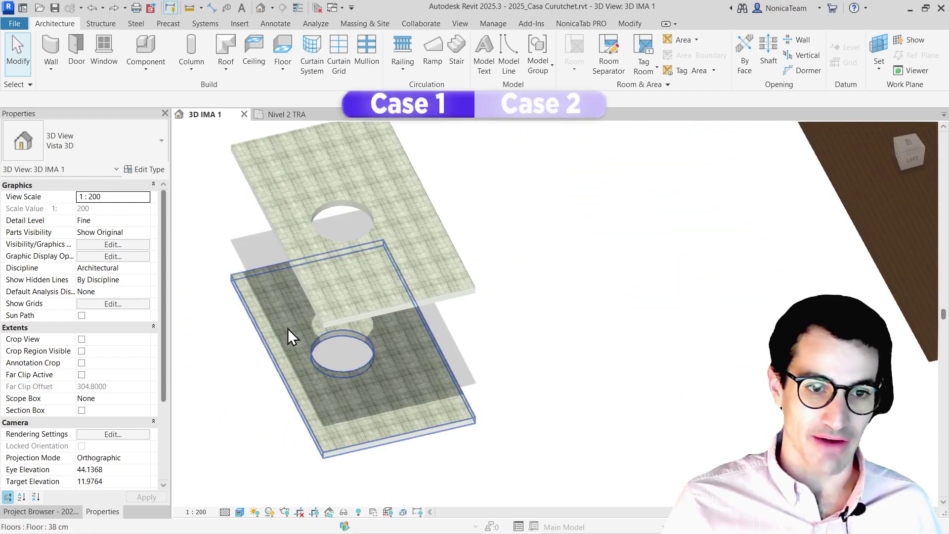
{"action": "scroll", "coordinate": [346, 277], "scroll_direction": "down", "scroll_amount": 1}
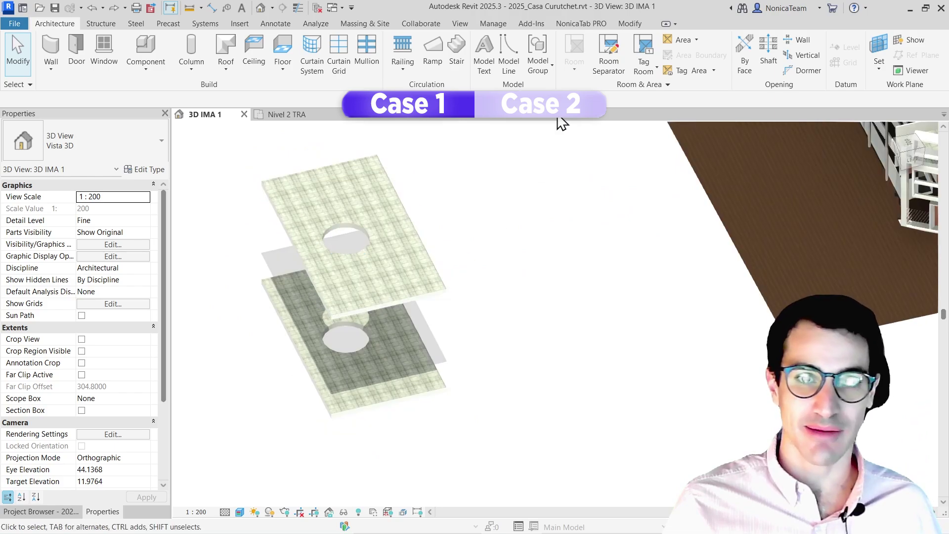
{"action": "left_click", "coordinate": [509, 54]}
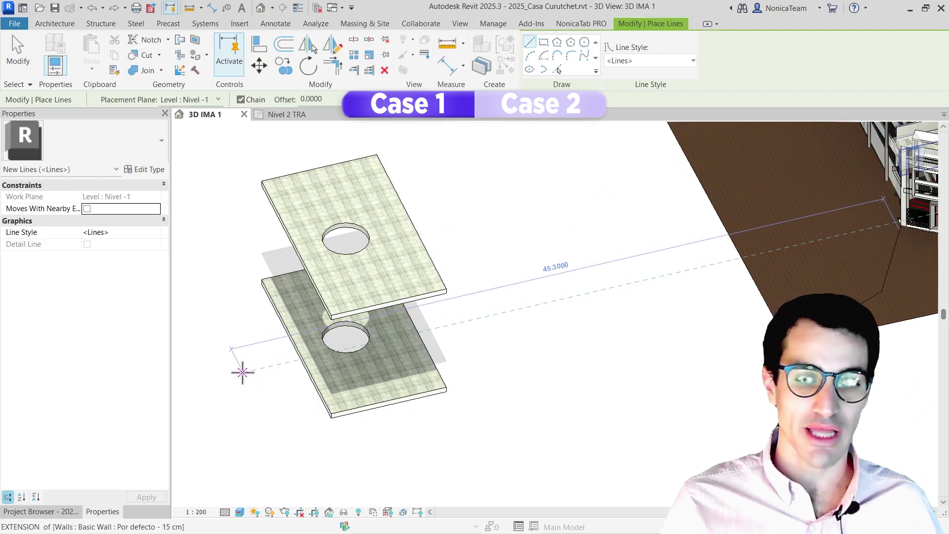
{"action": "left_click", "coordinate": [242, 372]}
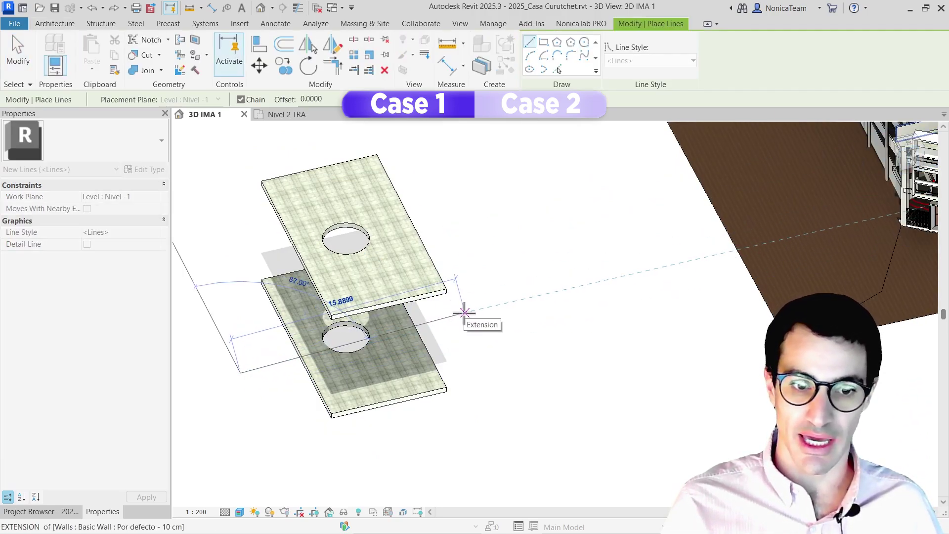
{"action": "left_click", "coordinate": [464, 312]}
{"action": "key", "text": "Escape"}
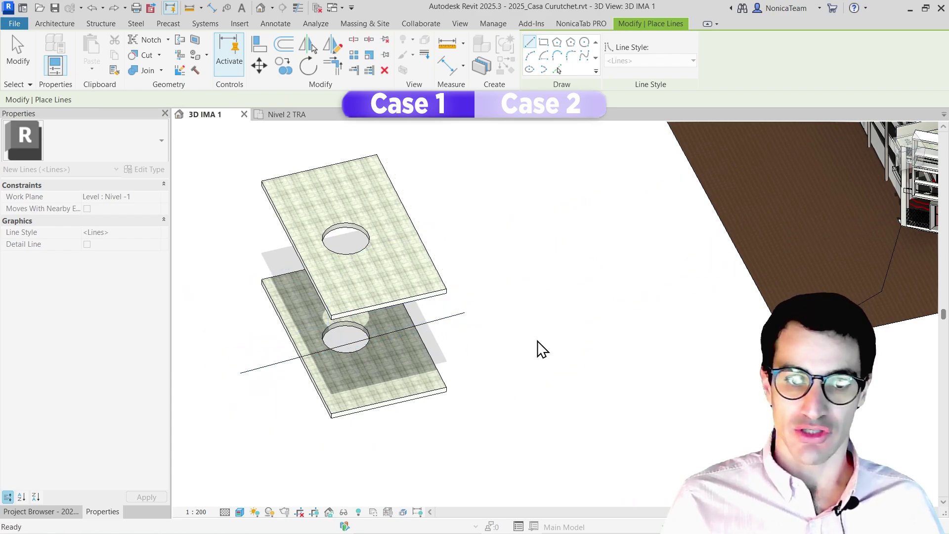
- Start NonicaTab's Split Floors tool and choose both stacked slabs as the floors to cut
{"action": "left_click", "coordinate": [573, 24]}
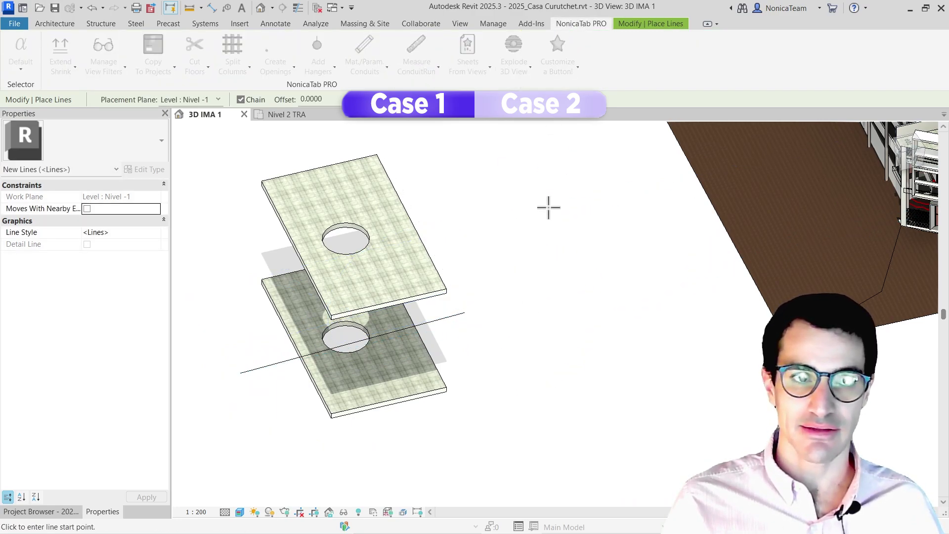
{"action": "key", "text": "Escape"}
{"action": "left_click", "coordinate": [195, 45]}
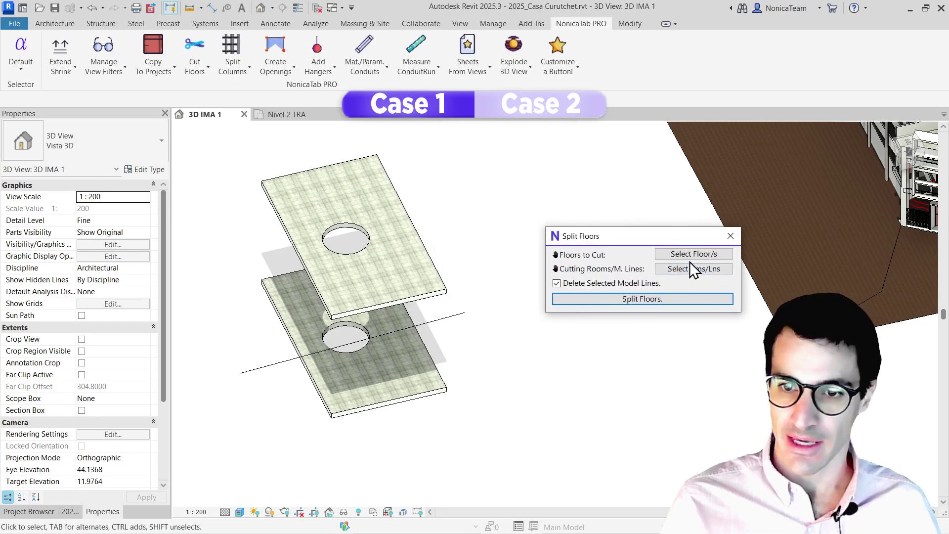
{"action": "left_click", "coordinate": [691, 255]}
{"action": "left_click", "coordinate": [434, 301]}
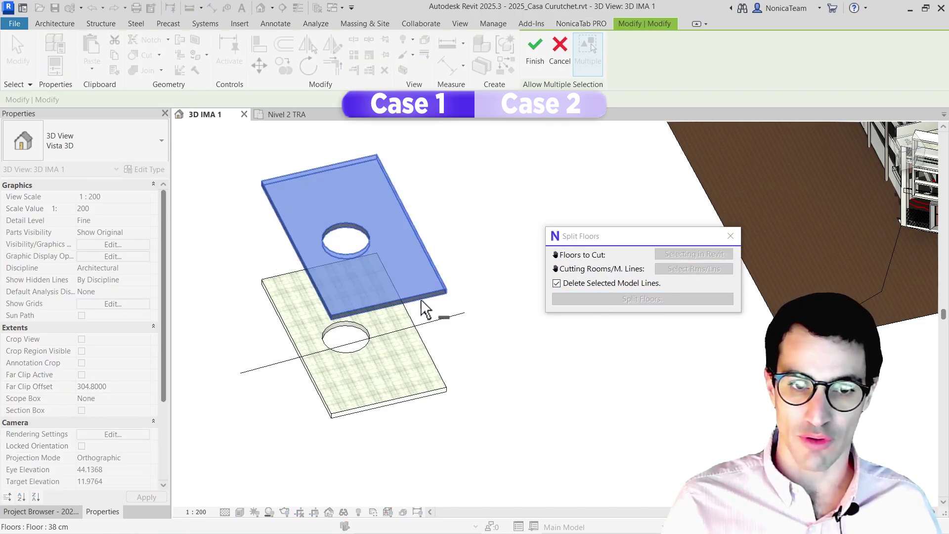
{"action": "left_click", "coordinate": [412, 393]}
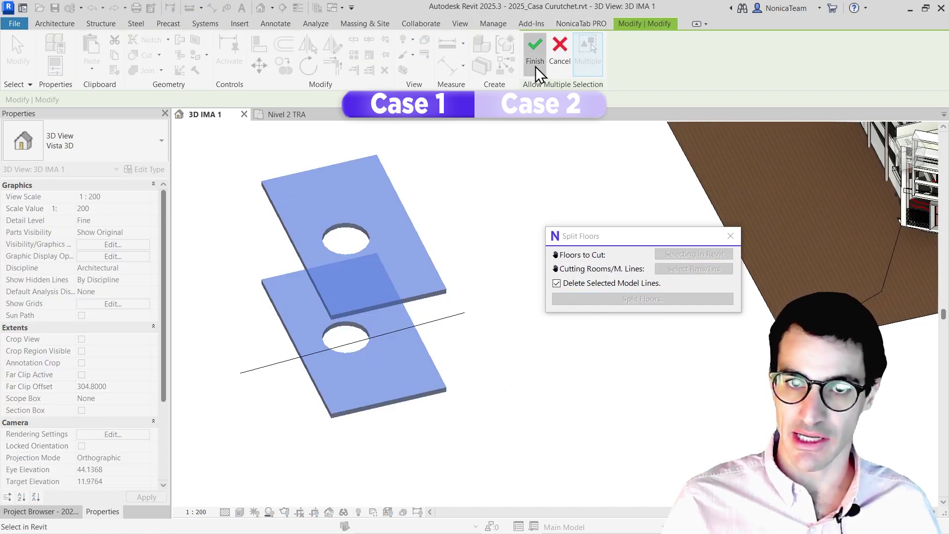
{"action": "left_click", "coordinate": [535, 52]}
- Choose the straight model line as the cutter and split both slabs along it
{"action": "left_click", "coordinate": [684, 270]}
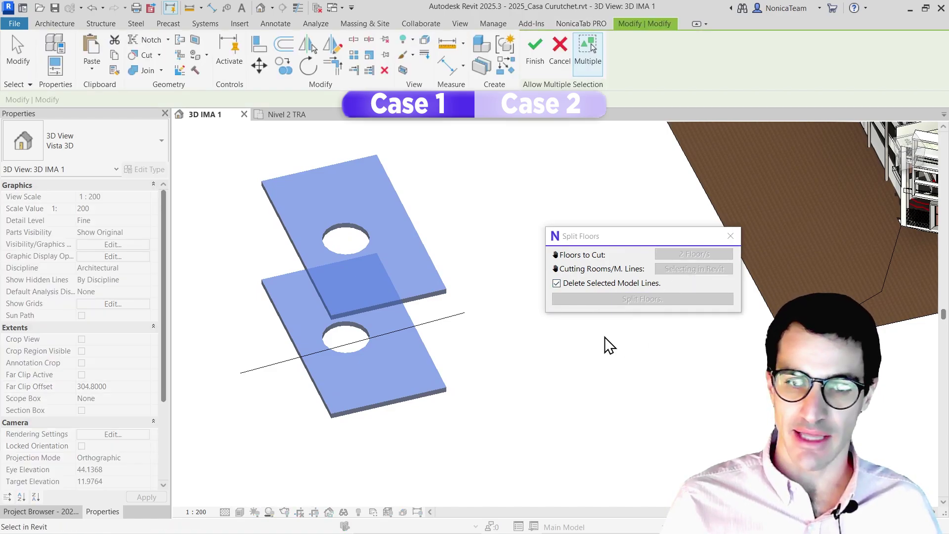
{"action": "left_click", "coordinate": [452, 317]}
{"action": "left_click", "coordinate": [535, 58]}
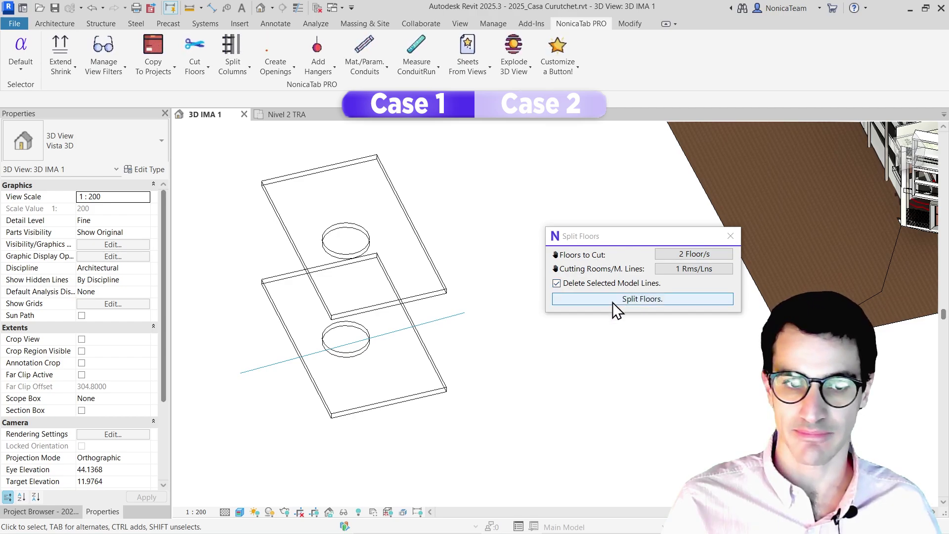
{"action": "left_click", "coordinate": [641, 300]}
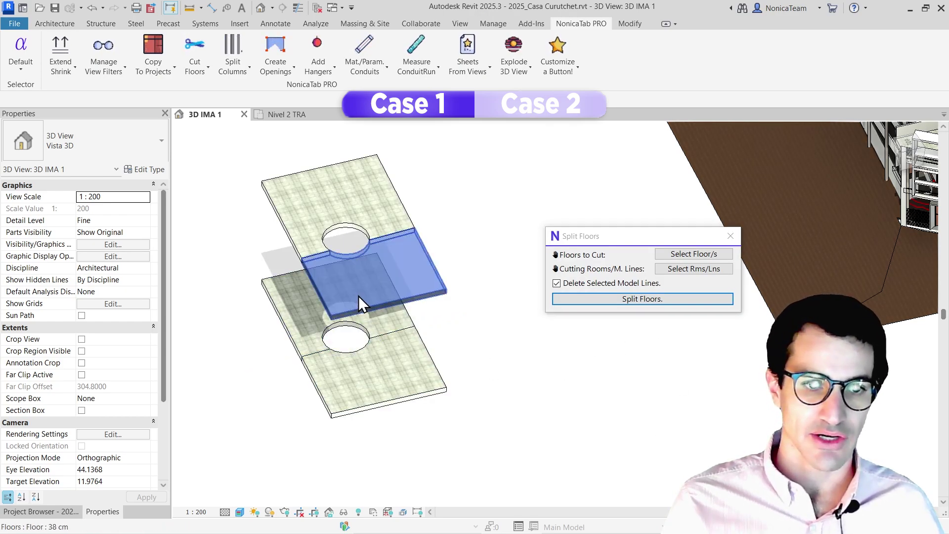
- Change the near half of the upper slab to the 12 cm floor type
{"action": "left_click", "coordinate": [358, 295]}
{"action": "middle_click_drag", "start_coordinate": [377, 354], "coordinate": [510, 328], "text": "shift"}
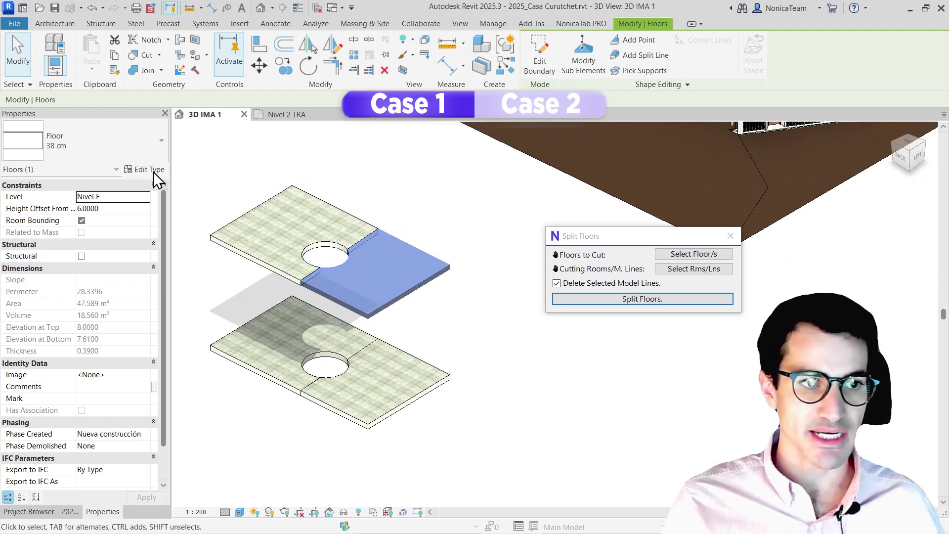
{"action": "left_click", "coordinate": [107, 131]}
{"action": "left_click", "coordinate": [55, 233]}
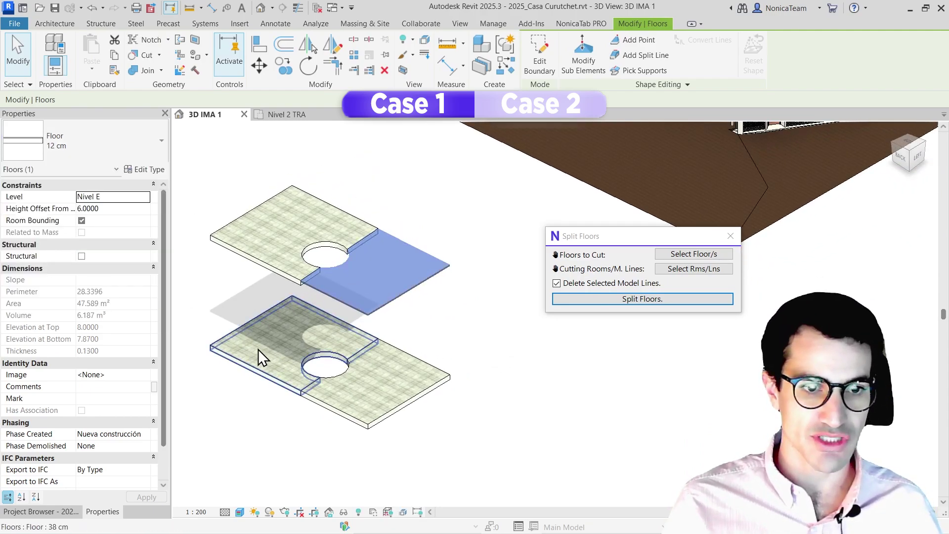
- Change the lower slab's half diagonally opposite the thinned upper half to the 12 cm floor type
{"action": "left_click", "coordinate": [258, 349]}
{"action": "left_click", "coordinate": [88, 152]}
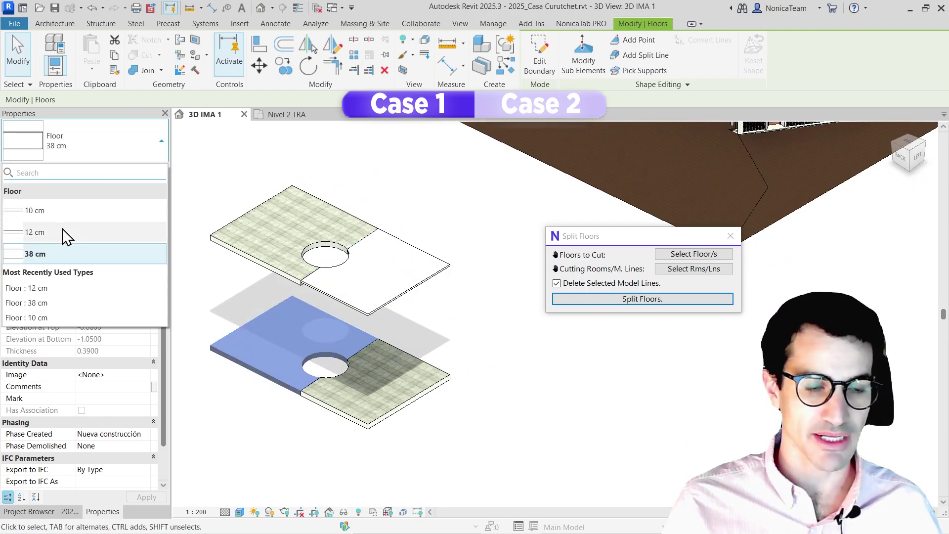
{"action": "left_click", "coordinate": [63, 232]}
{"action": "left_click", "coordinate": [485, 339]}
- Draw a zigzag chain of model lines across the lower slab's 38 cm half, extending past its edges
{"action": "middle_click_drag", "start_coordinate": [443, 324], "coordinate": [384, 331], "text": "shift"}
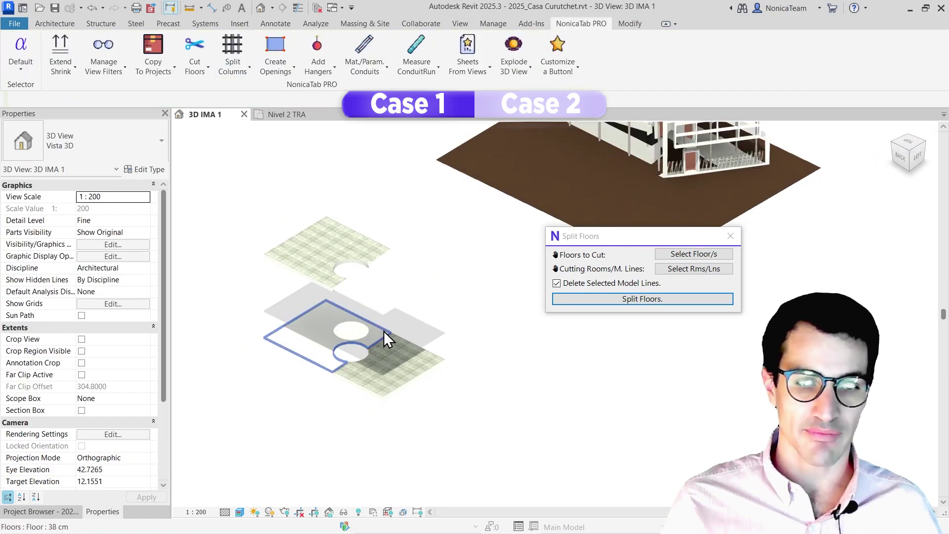
{"action": "scroll", "coordinate": [355, 345], "scroll_direction": "up", "scroll_amount": 2}
{"action": "left_click", "coordinate": [55, 23]}
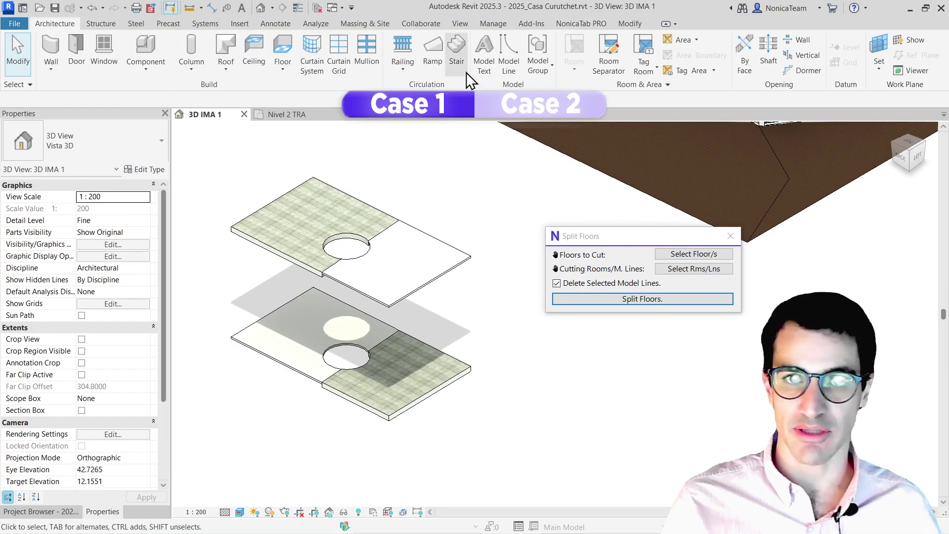
{"action": "left_click", "coordinate": [505, 47]}
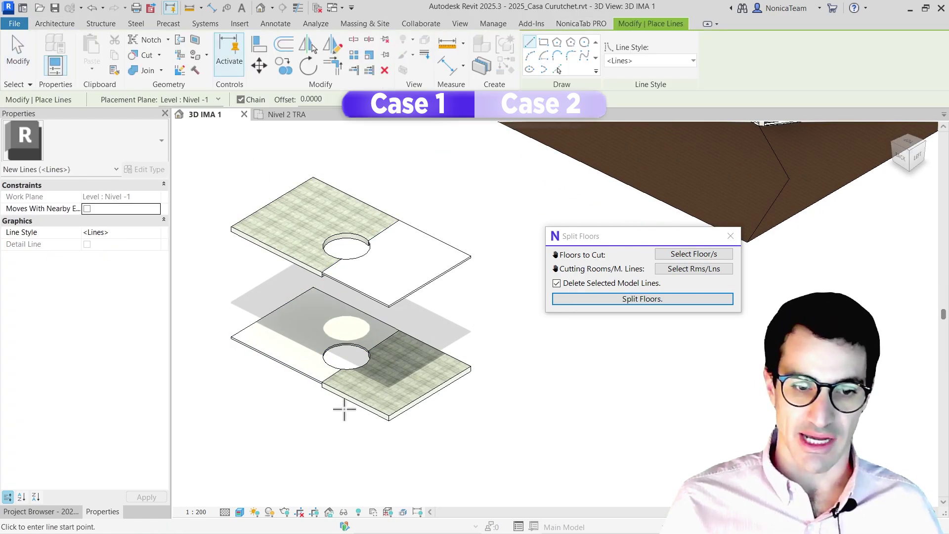
{"action": "left_click", "coordinate": [336, 416]}
{"action": "left_click", "coordinate": [357, 387]}
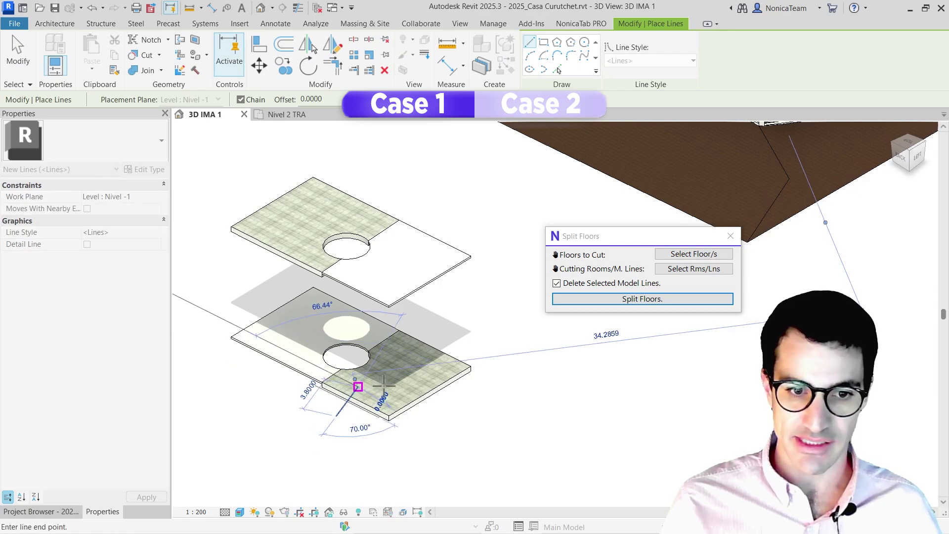
{"action": "left_click", "coordinate": [383, 386]}
{"action": "left_click", "coordinate": [392, 374]}
{"action": "left_click", "coordinate": [433, 370]}
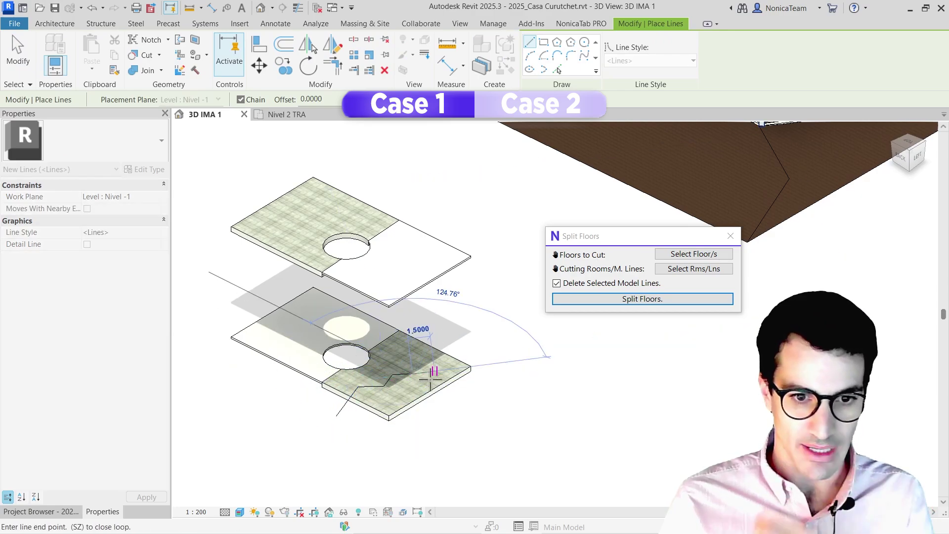
{"action": "left_click", "coordinate": [428, 382]}
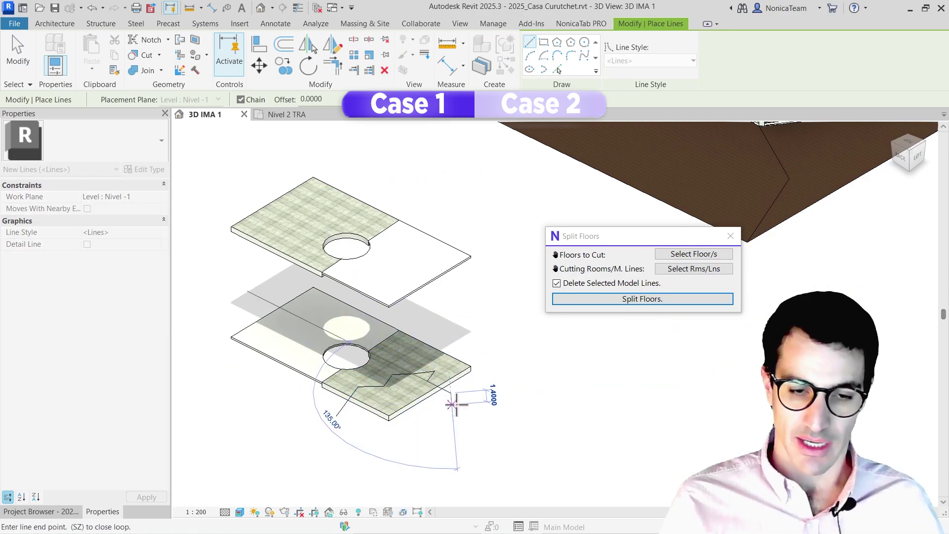
{"action": "key", "text": "Escape"}
{"action": "key", "text": "Escape"}
- Choose the lower slab's 38 cm half and the upper slab's 12 cm half as the floors to cut
{"action": "scroll", "coordinate": [376, 378], "scroll_direction": "up", "scroll_amount": 2}
{"action": "scroll", "coordinate": [375, 375], "scroll_direction": "up", "scroll_amount": 1}
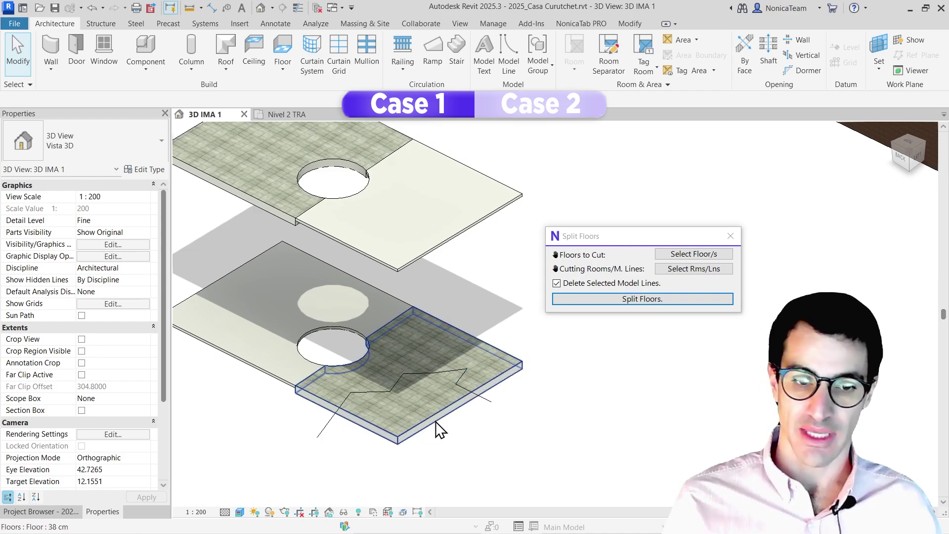
{"action": "left_click", "coordinate": [680, 254]}
{"action": "left_click", "coordinate": [487, 363]}
{"action": "left_click", "coordinate": [447, 243]}
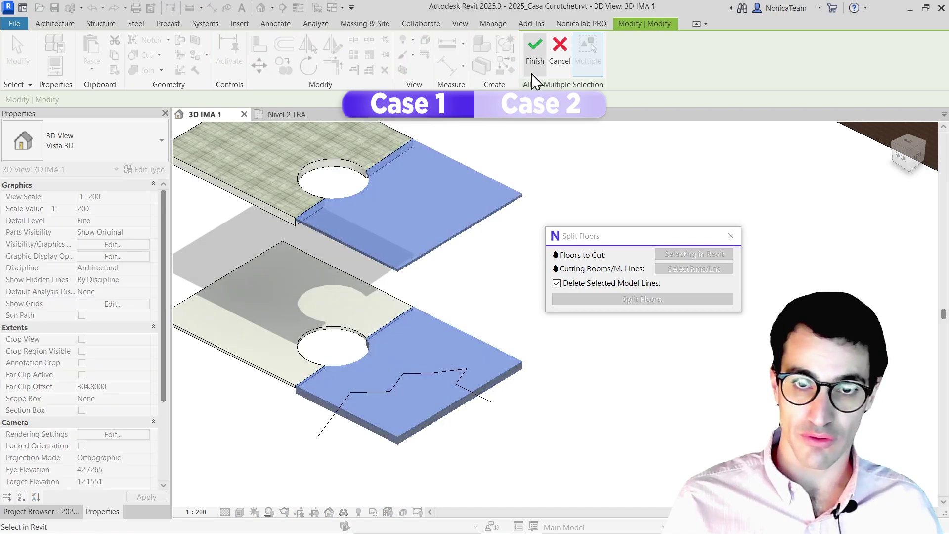
{"action": "left_click", "coordinate": [532, 73]}
- Choose all the zigzag model lines as cutters and split the two chosen floors along them
{"action": "left_click", "coordinate": [676, 272]}
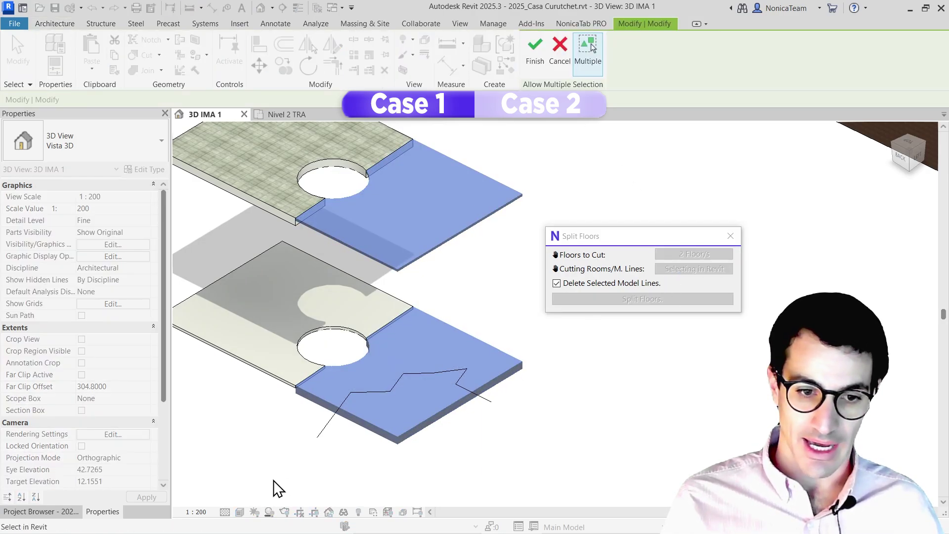
{"action": "left_click_drag", "start_coordinate": [458, 437], "coordinate": [523, 400]}
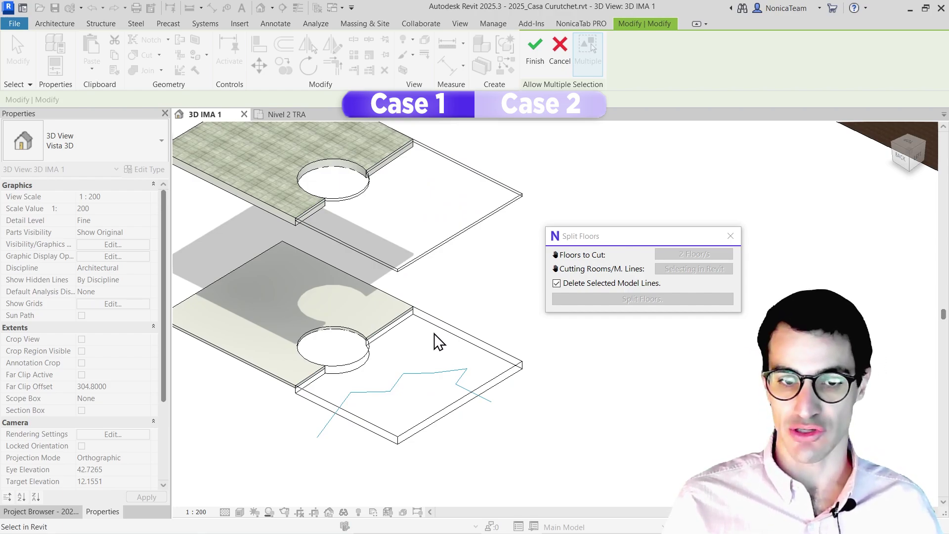
{"action": "key", "text": "Return"}
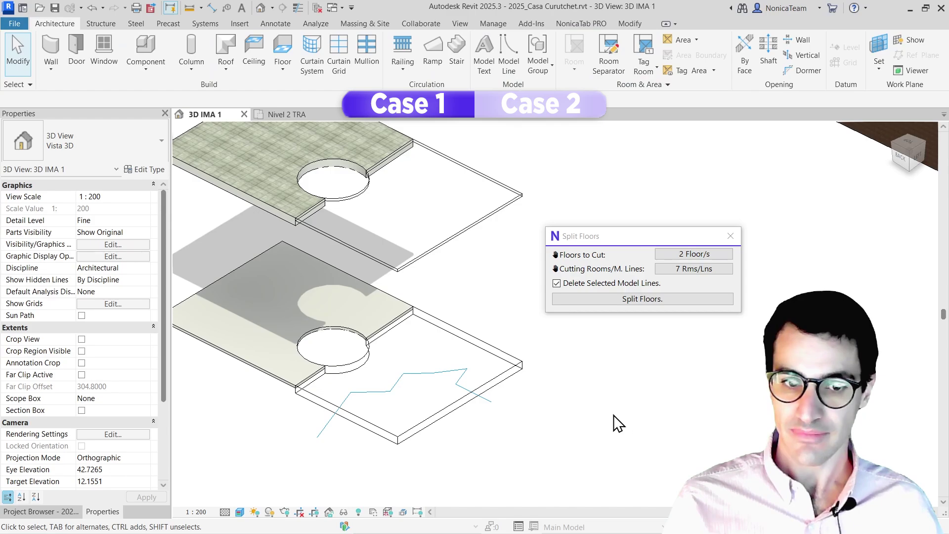
{"action": "left_click", "coordinate": [665, 299]}
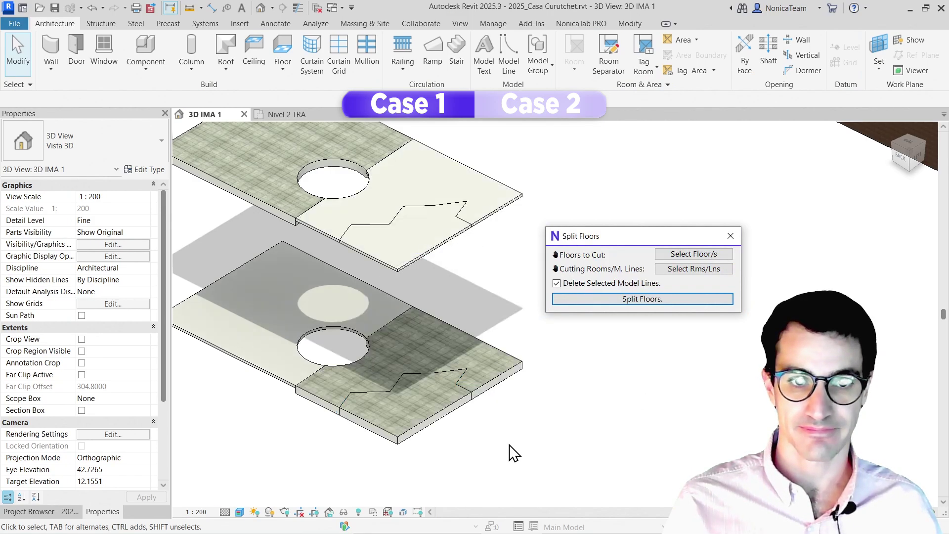
- Select the corner piece cut from the lower slab and examine the split floors from several sides
{"action": "left_click", "coordinate": [416, 399]}
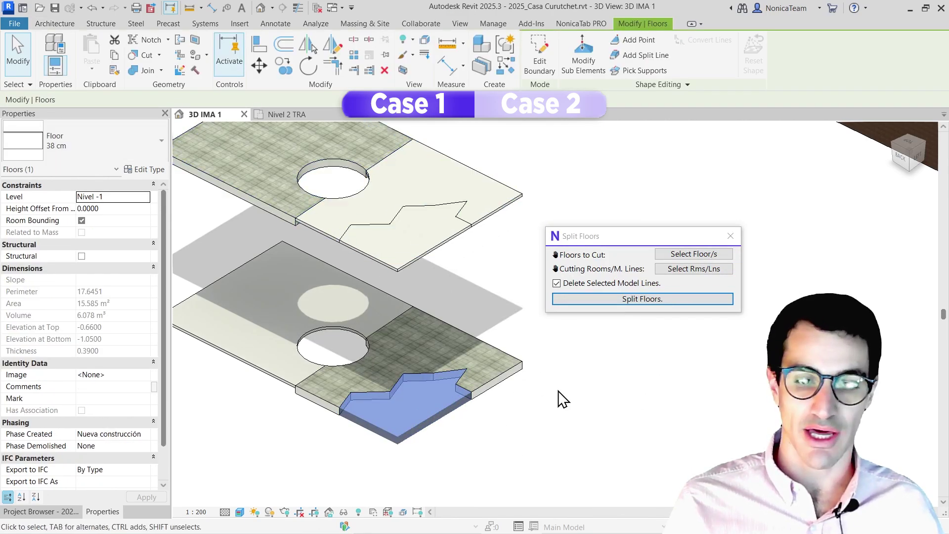
{"action": "left_click", "coordinate": [561, 396]}
{"action": "left_click", "coordinate": [436, 391]}
{"action": "scroll", "coordinate": [457, 333], "scroll_direction": "down", "scroll_amount": 2}
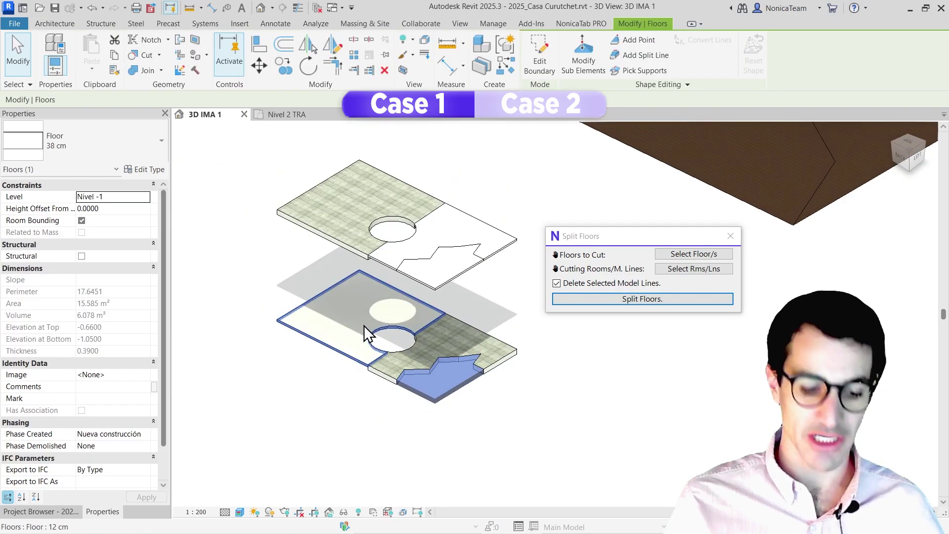
{"action": "middle_click_drag", "start_coordinate": [364, 384], "coordinate": [512, 390], "text": "shift"}
{"action": "middle_click_drag", "start_coordinate": [437, 381], "coordinate": [354, 396], "text": "shift"}
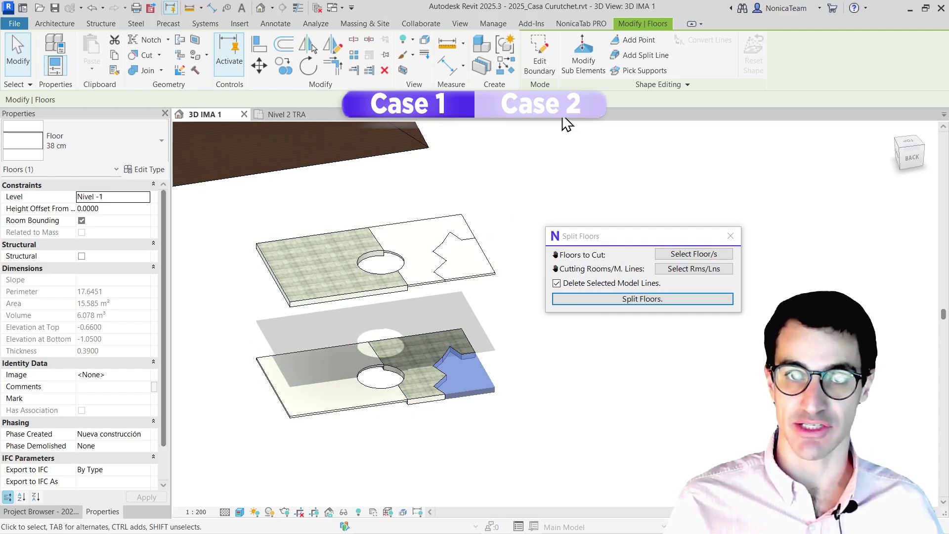
{"action": "left_click", "coordinate": [546, 403]}
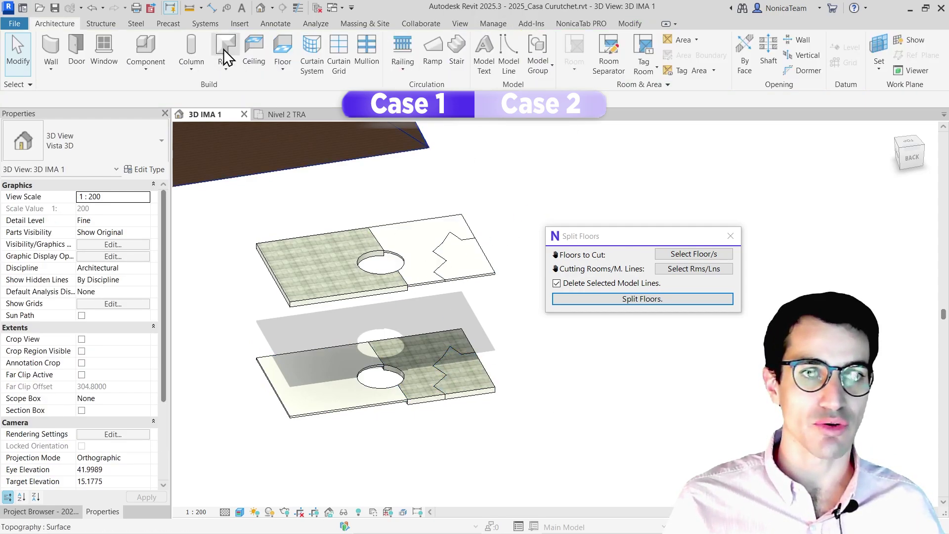
{"action": "left_click", "coordinate": [519, 60]}
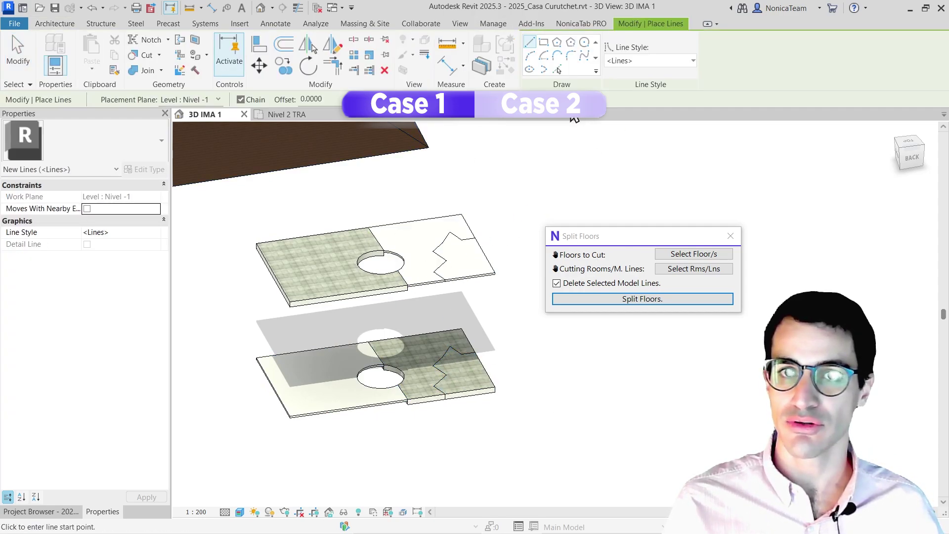
{"action": "left_click", "coordinate": [529, 56]}
{"action": "left_click", "coordinate": [247, 383]}
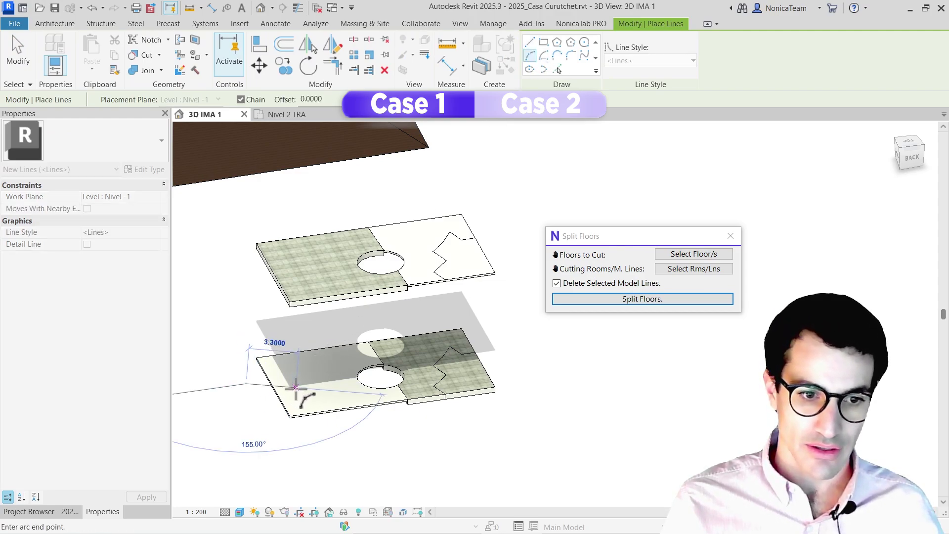
{"action": "left_click", "coordinate": [329, 420]}
{"action": "key", "text": "Escape"}
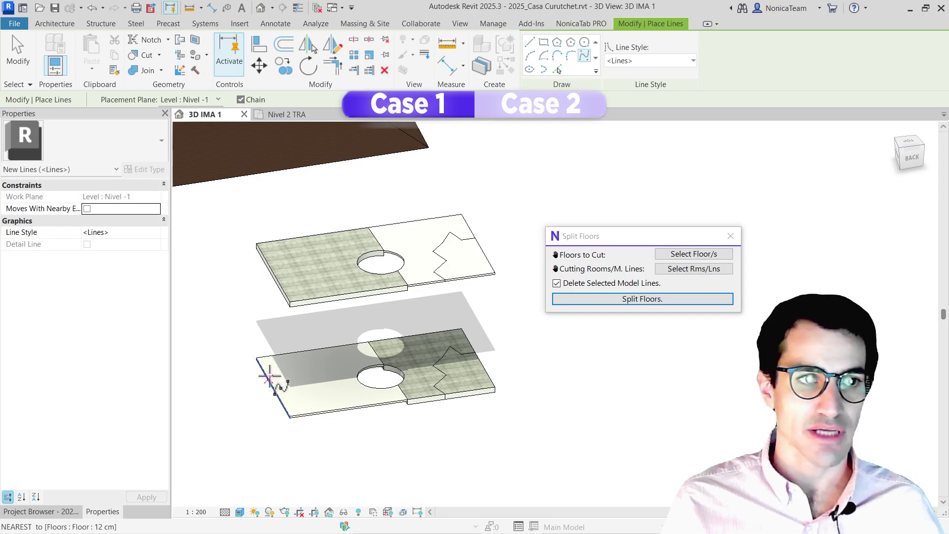
- Draw a wavy spline model line across the corner of the lower slab's 12 cm half, extending past its edges
{"action": "left_click", "coordinate": [250, 381]}
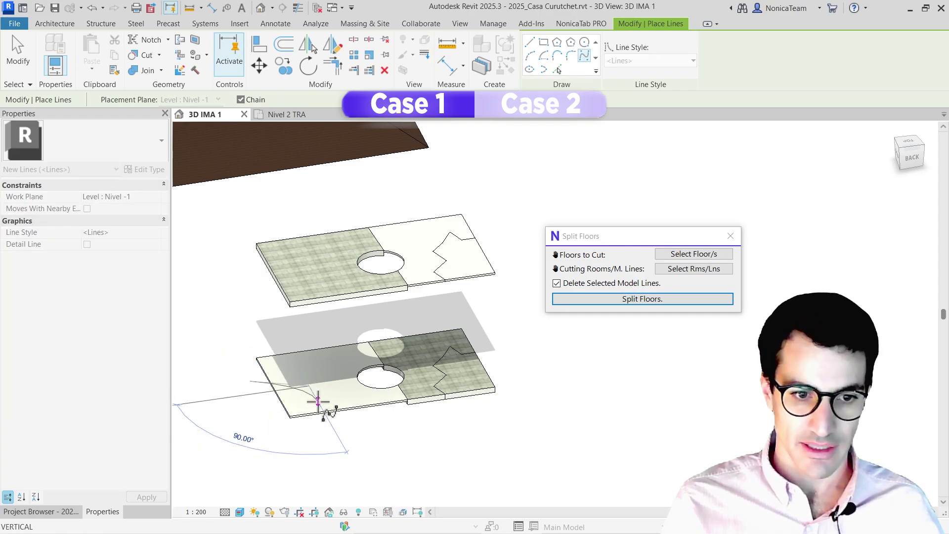
{"action": "left_click", "coordinate": [326, 402]}
{"action": "left_click", "coordinate": [335, 382]}
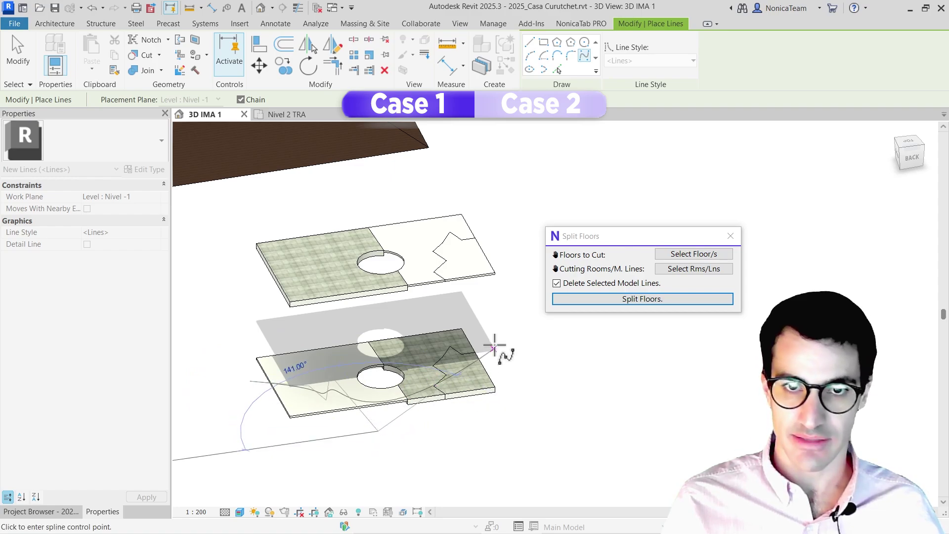
{"action": "left_click", "coordinate": [378, 430]}
{"action": "key", "text": "Escape"}
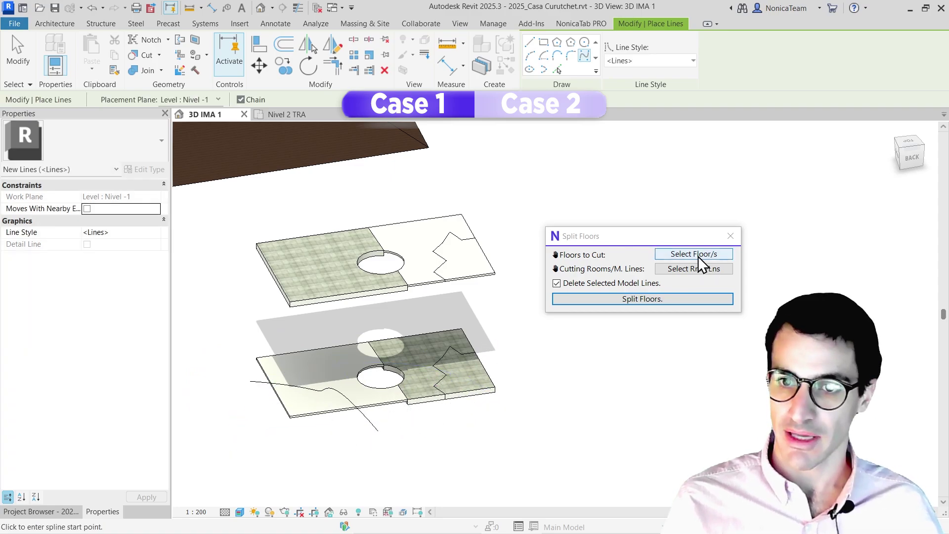
- Choose the lower slab's 12 cm half and the upper slab's 38 cm half as the floors to cut
{"action": "left_click", "coordinate": [696, 255]}
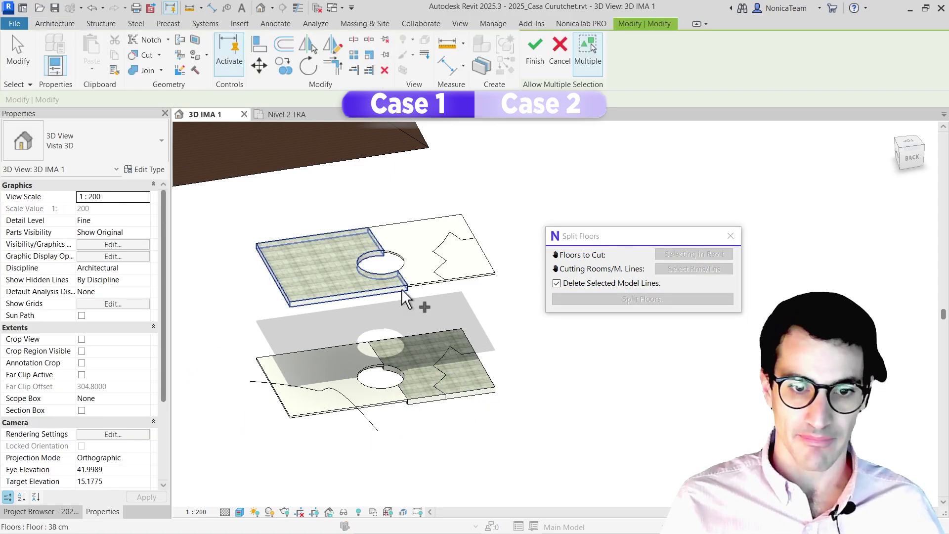
{"action": "left_click", "coordinate": [322, 381]}
{"action": "left_click", "coordinate": [316, 296]}
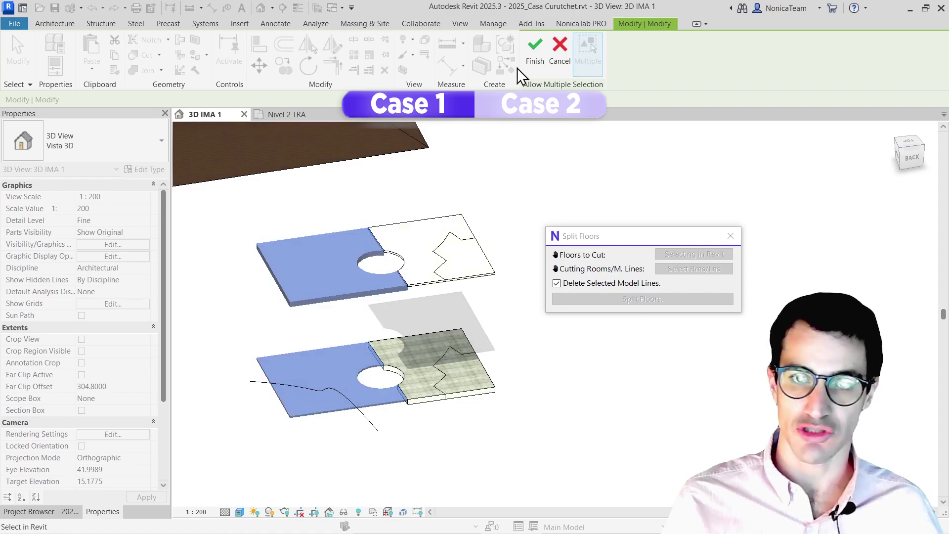
{"action": "left_click", "coordinate": [534, 59]}
- Choose the spline model line as the cutter and split the two chosen floors along it
{"action": "left_click", "coordinate": [686, 271]}
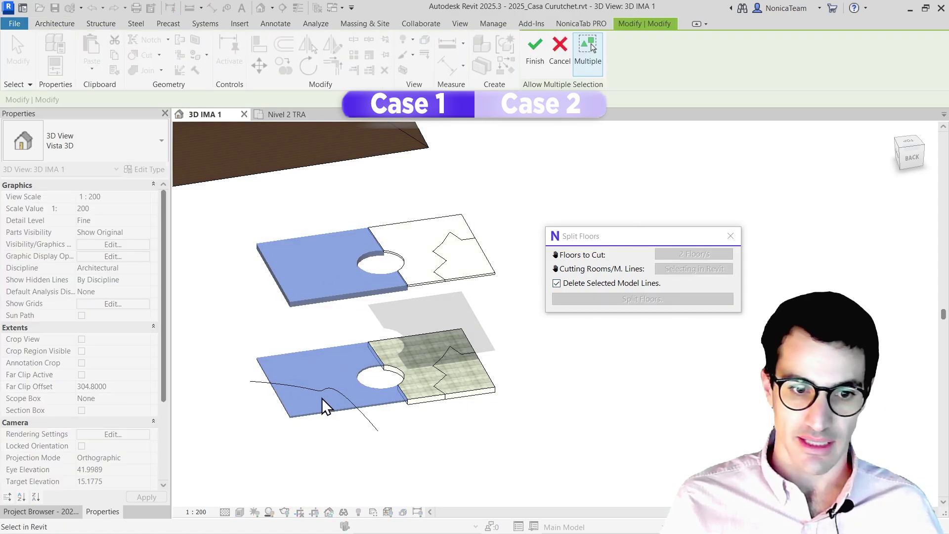
{"action": "left_click", "coordinate": [322, 393]}
{"action": "left_click", "coordinate": [534, 60]}
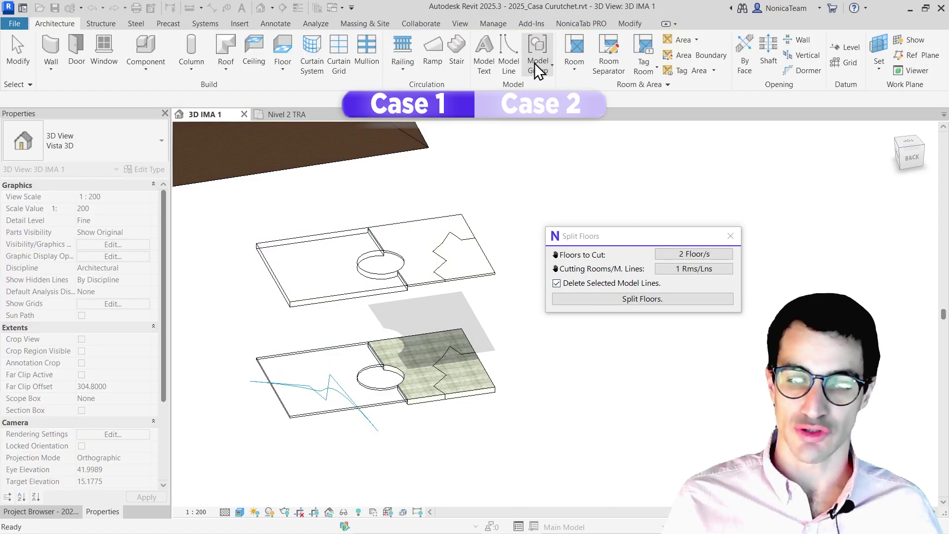
{"action": "left_click", "coordinate": [630, 299]}
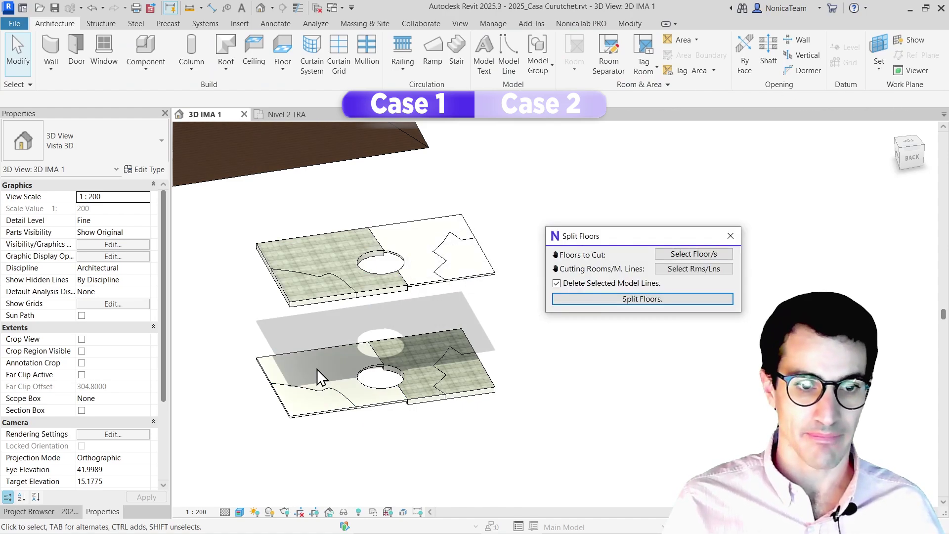
- Try deleting the curved corner pieces cut from the upper and lower slabs, examining the split from several sides
{"action": "left_click", "coordinate": [318, 397]}
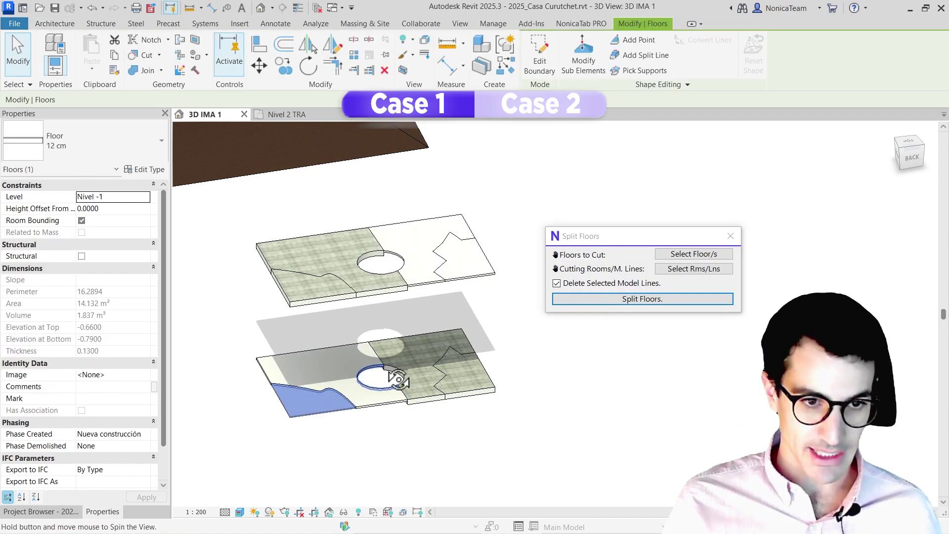
{"action": "middle_click_drag", "start_coordinate": [392, 381], "coordinate": [386, 355], "text": "shift"}
{"action": "left_click", "coordinate": [314, 294]}
{"action": "key", "text": "Delete"}
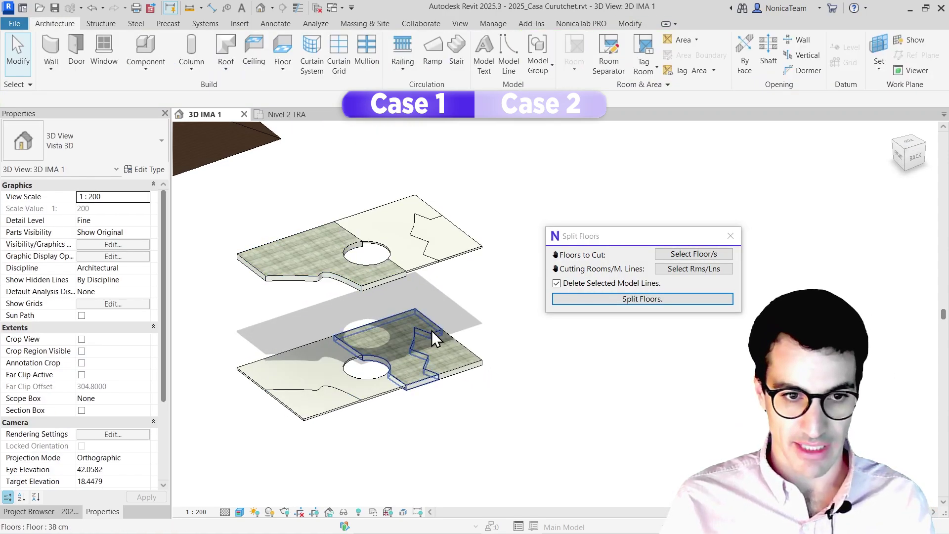
{"action": "middle_click_drag", "start_coordinate": [469, 334], "coordinate": [295, 400], "text": "shift"}
{"action": "left_click", "coordinate": [296, 400]}
{"action": "key", "text": "Delete"}
{"action": "middle_click_drag", "start_coordinate": [366, 402], "coordinate": [310, 392], "text": "shift"}
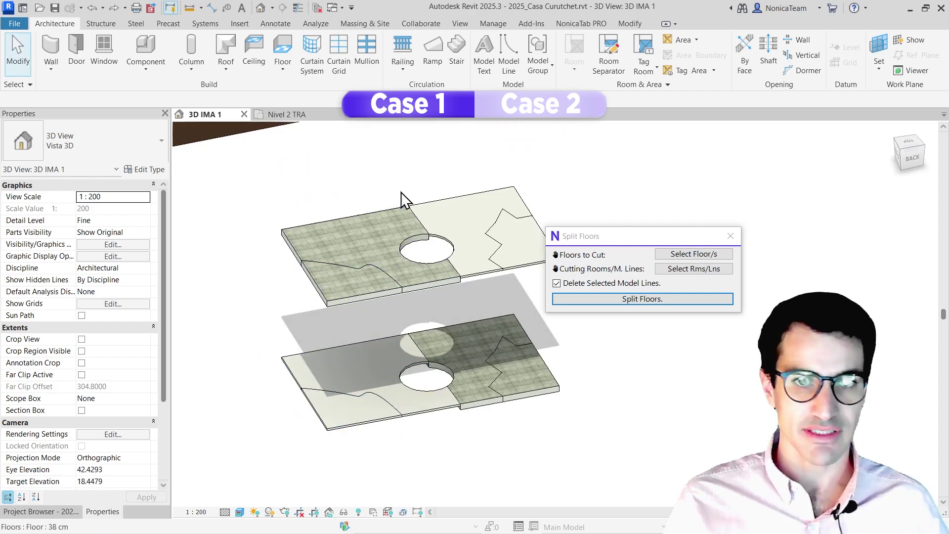
- Draw a model-line circle with a radius of about 0.6 m on the lower slab's main 12 cm piece, near its outer end
{"action": "left_click", "coordinate": [509, 56]}
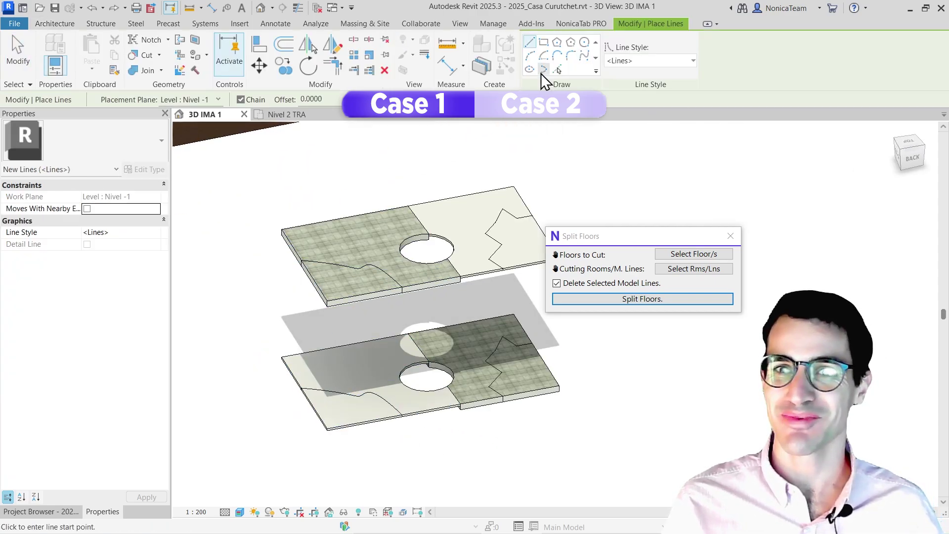
{"action": "left_click", "coordinate": [584, 43]}
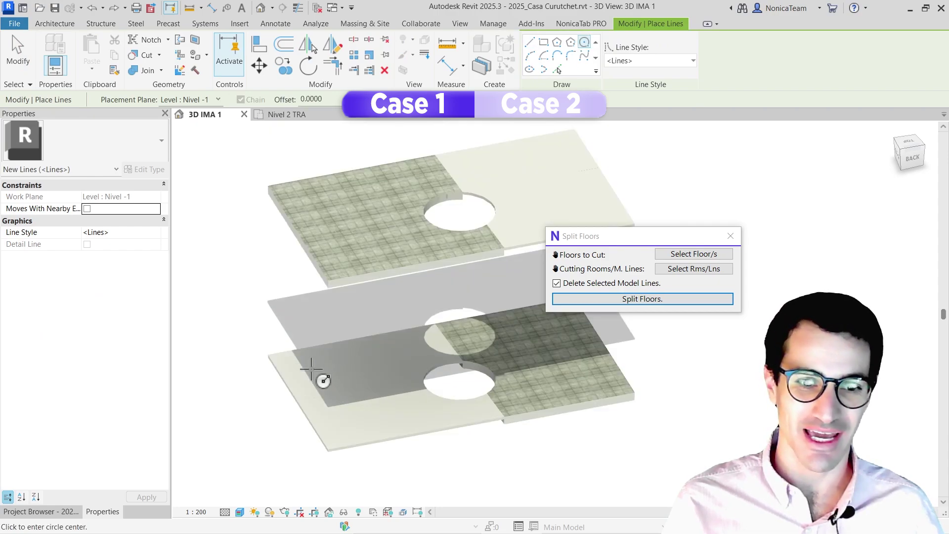
{"action": "scroll", "coordinate": [319, 377], "scroll_direction": "up", "scroll_amount": 2}
{"action": "left_click", "coordinate": [317, 373]}
{"action": "left_click", "coordinate": [330, 370]}
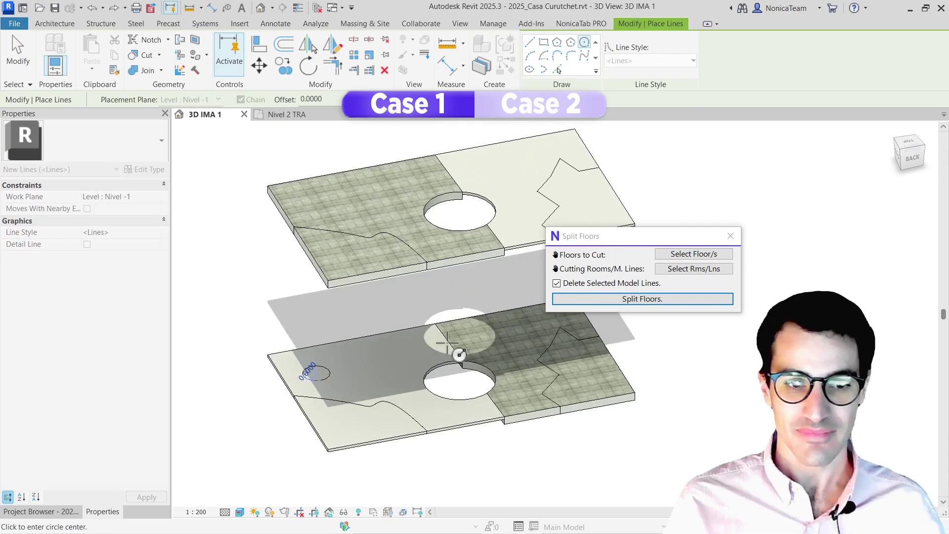
- Draw a larger model-line ellipse on the same 12 cm piece, between the circle and the slab's round opening
{"action": "left_click", "coordinate": [529, 70]}
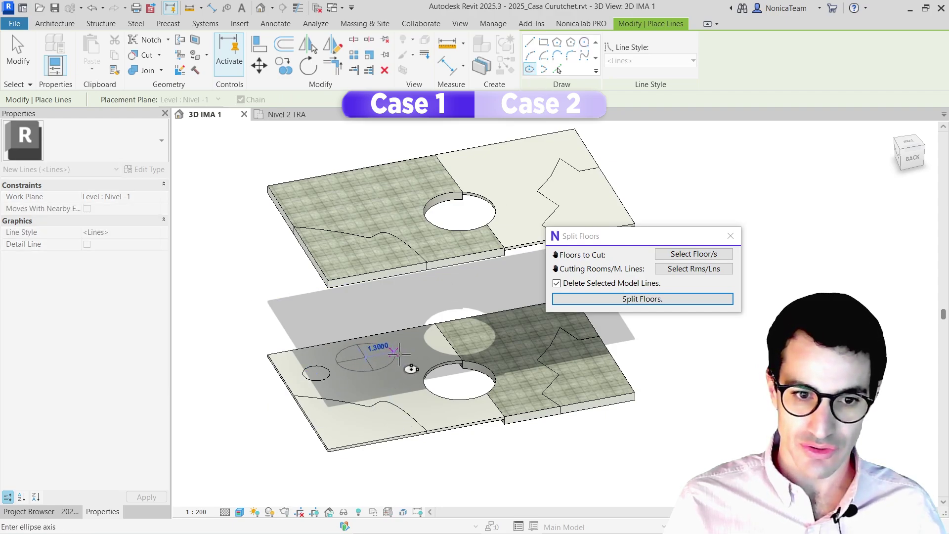
{"action": "left_click", "coordinate": [408, 364]}
{"action": "key", "text": "Escape"}
{"action": "key", "text": "Escape"}
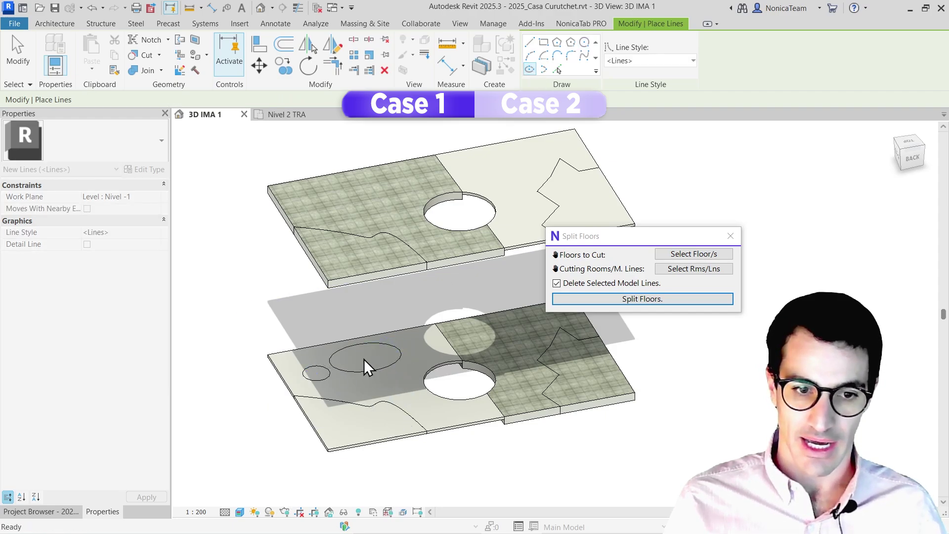
- Choose the lower slab's main 12 cm piece and the upper slab's main 38 cm piece as the floors to cut
{"action": "middle_click_drag", "start_coordinate": [306, 349], "coordinate": [310, 346]}
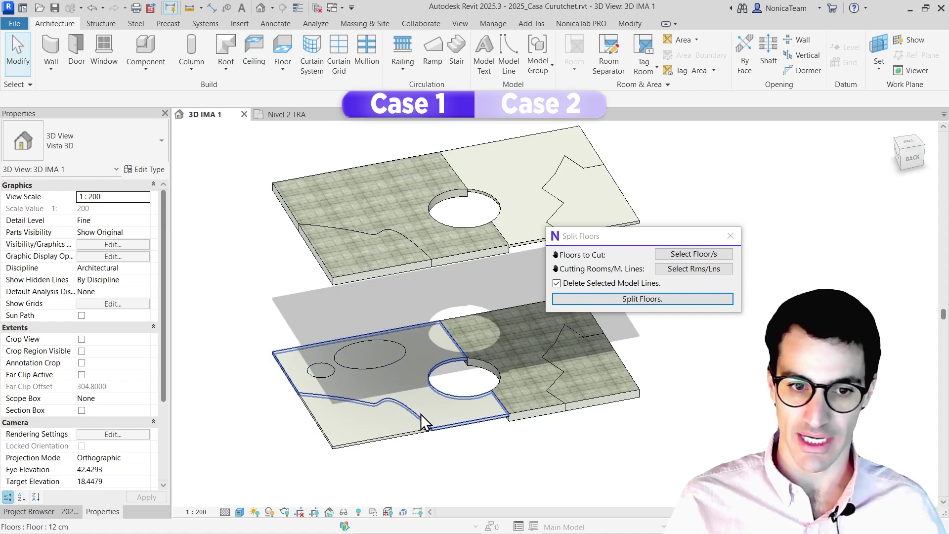
{"action": "scroll", "coordinate": [382, 363], "scroll_direction": "up", "scroll_amount": 2}
{"action": "scroll", "coordinate": [372, 353], "scroll_direction": "down", "scroll_amount": 3}
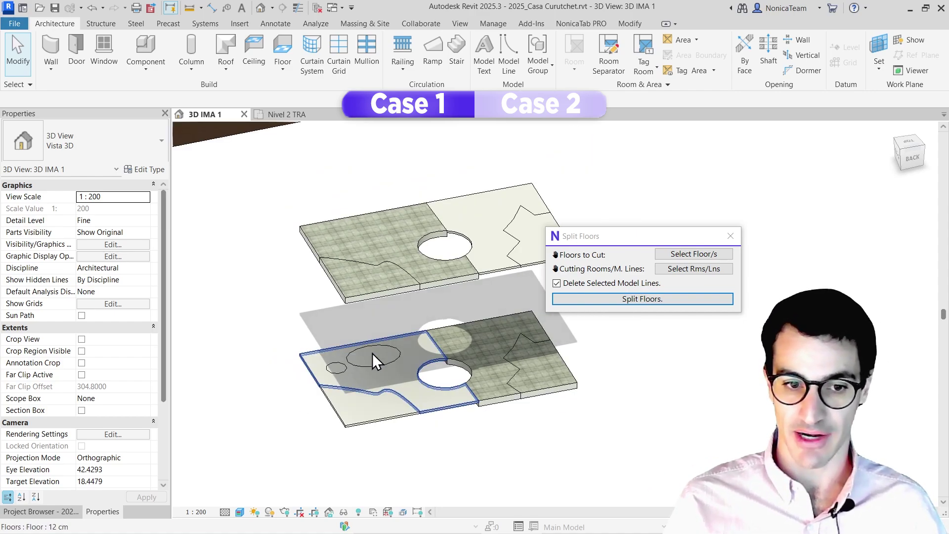
{"action": "left_click", "coordinate": [692, 254]}
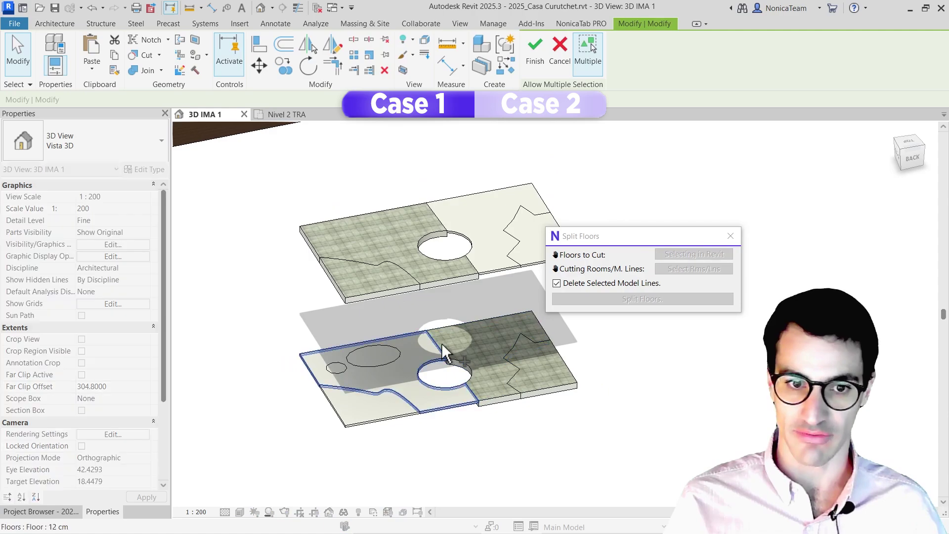
{"action": "left_click", "coordinate": [371, 251]}
{"action": "left_click", "coordinate": [398, 378]}
{"action": "left_click", "coordinate": [535, 50]}
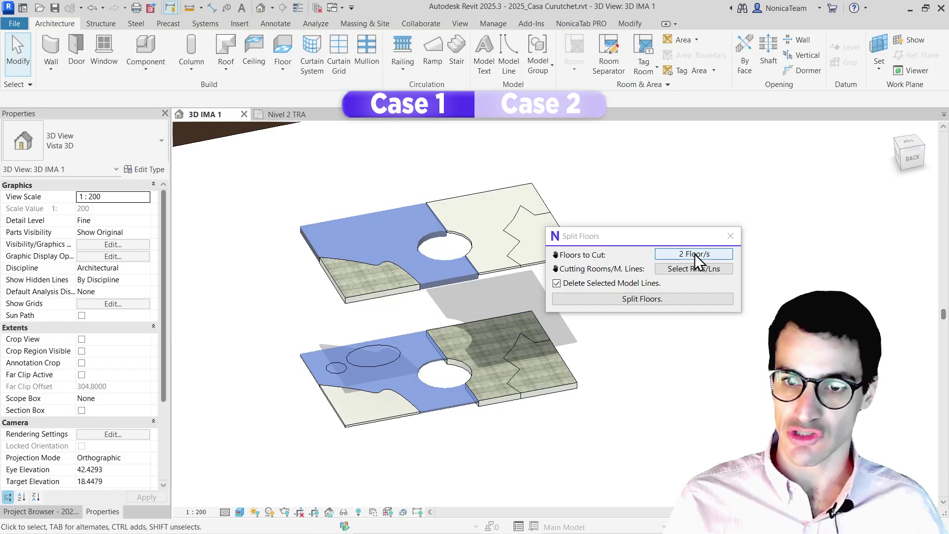
- Choose the ellipse and the circle as cutters and split the two chosen floors along them
{"action": "left_click", "coordinate": [690, 269]}
{"action": "left_click", "coordinate": [393, 362]}
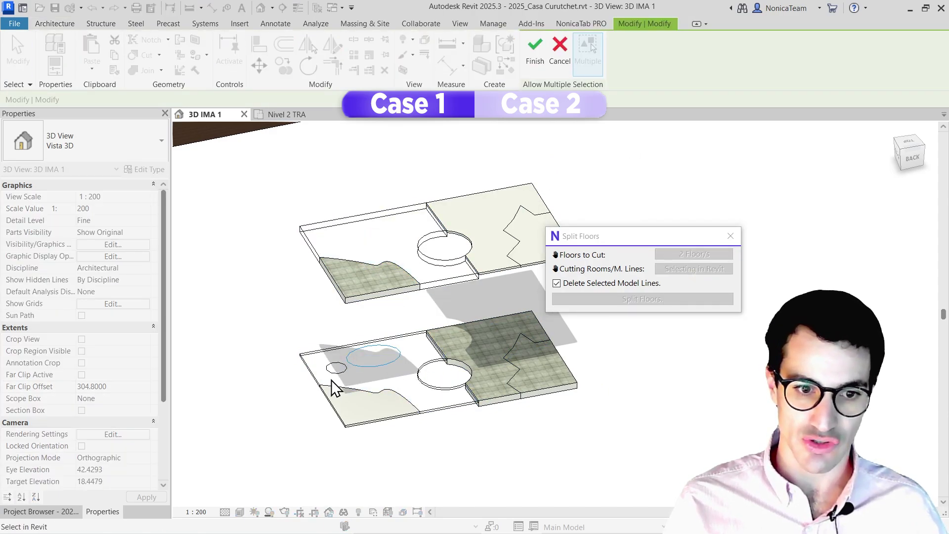
{"action": "left_click", "coordinate": [335, 375]}
{"action": "left_click", "coordinate": [535, 50]}
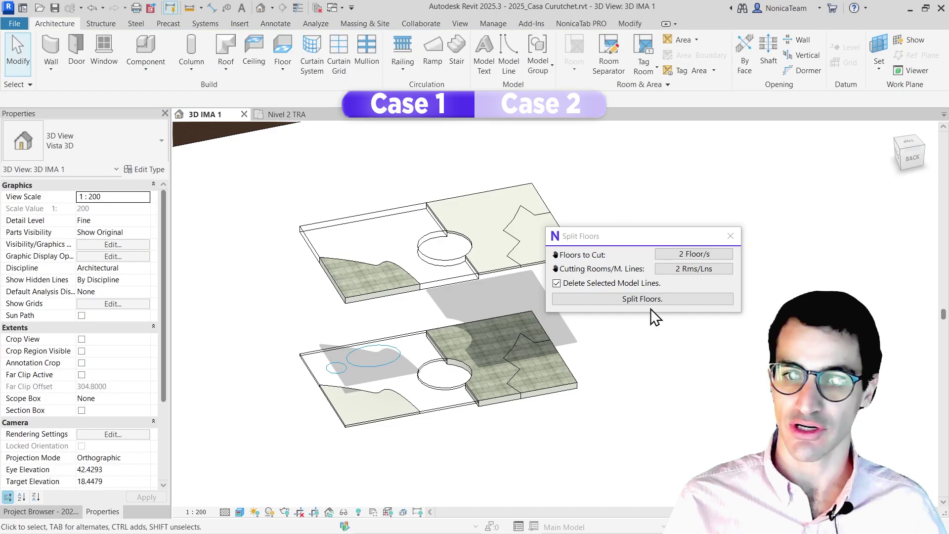
{"action": "left_click", "coordinate": [650, 299]}
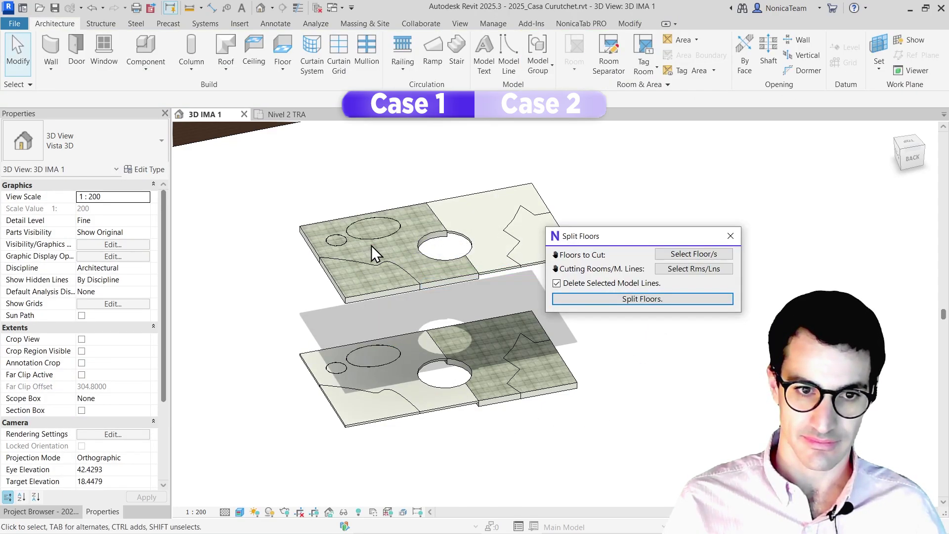
- Change the upper slab's elliptical piece to the 12 cm floor type and the lower slab's elliptical piece to 38 cm
{"action": "left_click", "coordinate": [372, 252]}
{"action": "scroll", "coordinate": [281, 247], "scroll_direction": "up", "scroll_amount": 2}
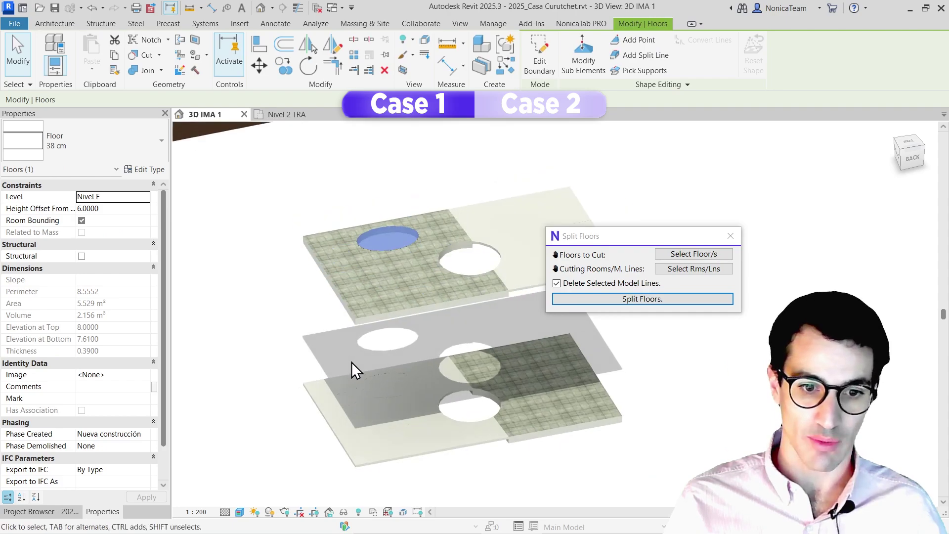
{"action": "left_click", "coordinate": [79, 153]}
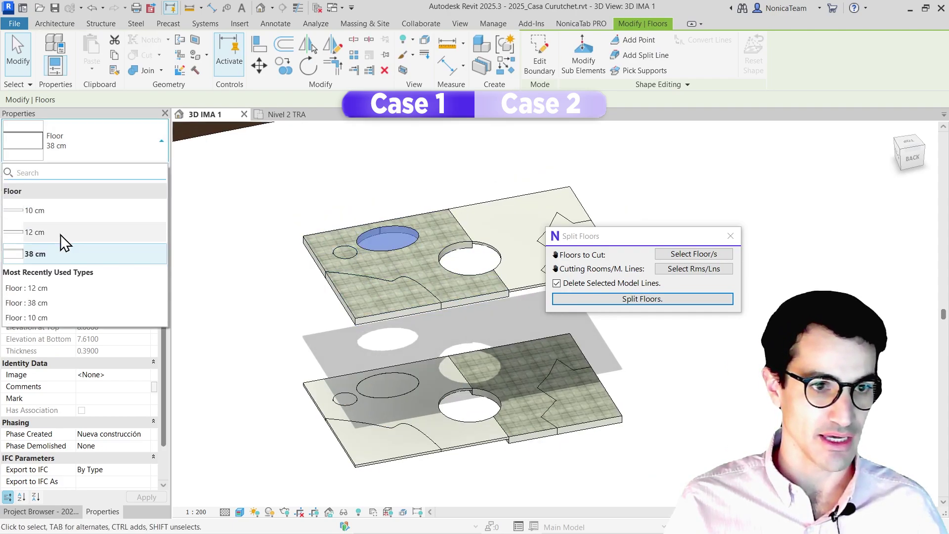
{"action": "left_click", "coordinate": [403, 384]}
{"action": "left_click", "coordinate": [67, 141]}
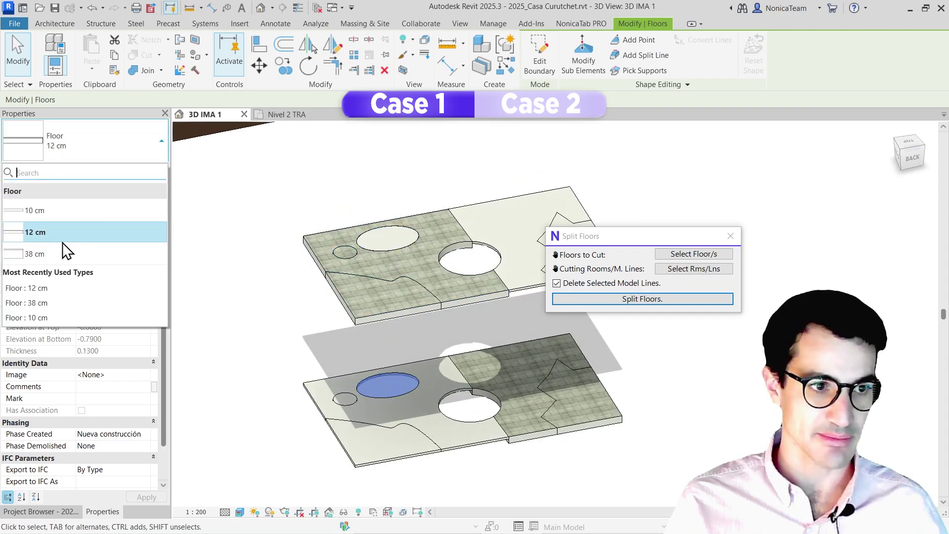
{"action": "left_click", "coordinate": [99, 254]}
{"action": "left_click", "coordinate": [624, 467]}
{"action": "scroll", "coordinate": [365, 363], "scroll_direction": "down", "scroll_amount": 3}
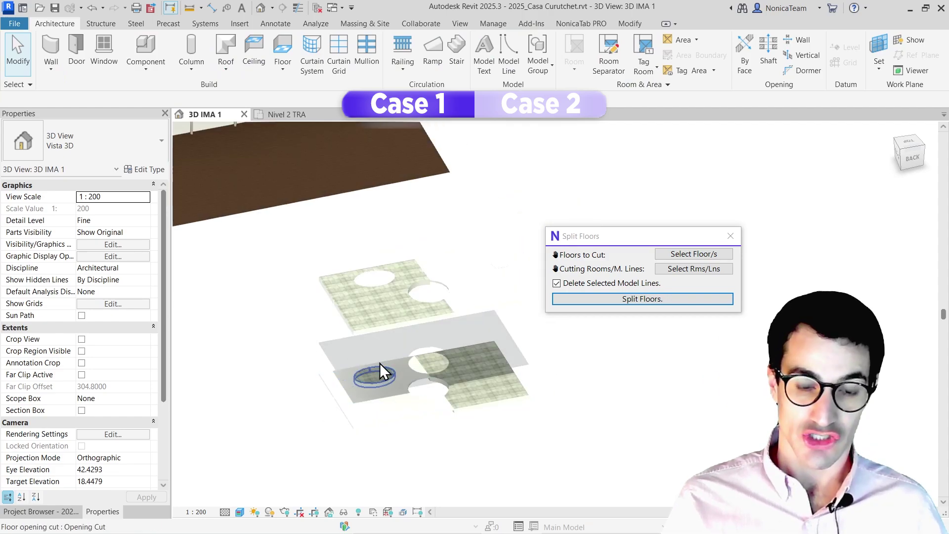
- Look over the retyped pieces and the house, and switch to the Nivel 2 TRA floor plan showing its rooms
{"action": "scroll", "coordinate": [395, 365], "scroll_direction": "up", "scroll_amount": 3}
{"action": "scroll", "coordinate": [413, 351], "scroll_direction": "down", "scroll_amount": 2}
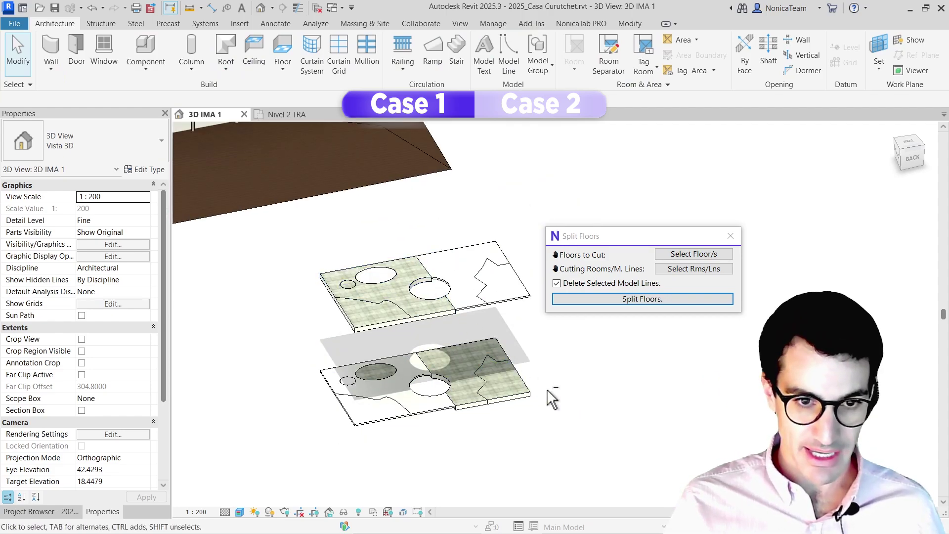
{"action": "middle_click_drag", "start_coordinate": [549, 397], "coordinate": [614, 417], "text": "shift"}
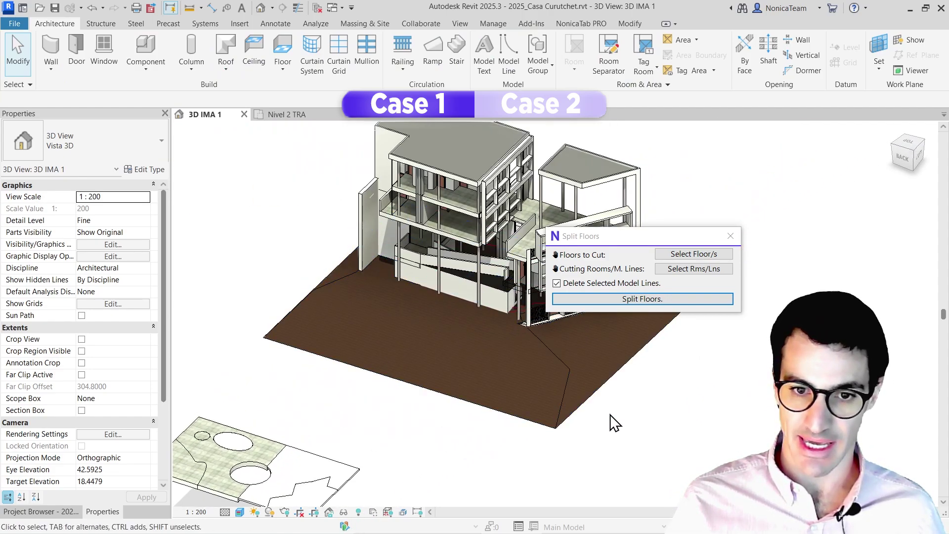
{"action": "scroll", "coordinate": [572, 451], "scroll_direction": "up", "scroll_amount": 2}
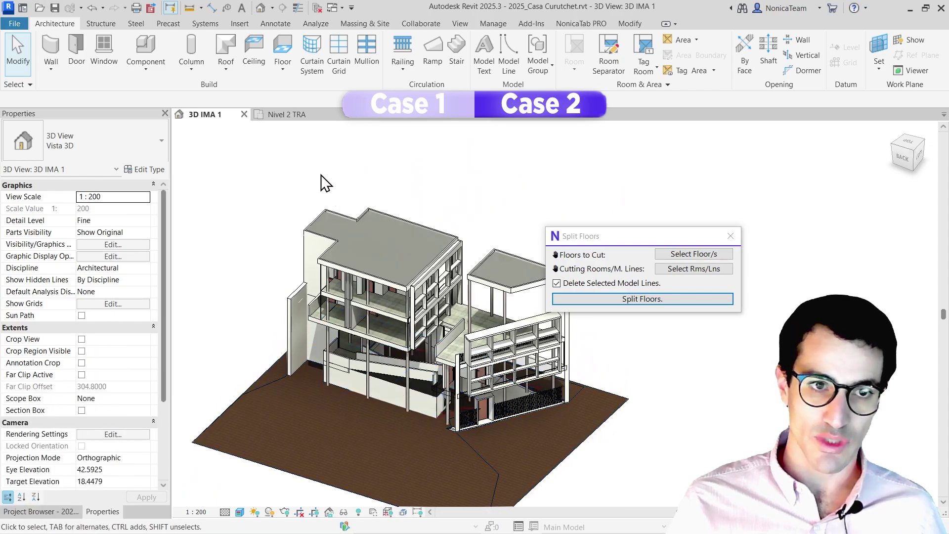
{"action": "left_click", "coordinate": [293, 114]}
{"action": "scroll", "coordinate": [383, 233], "scroll_direction": "down", "scroll_amount": 2}
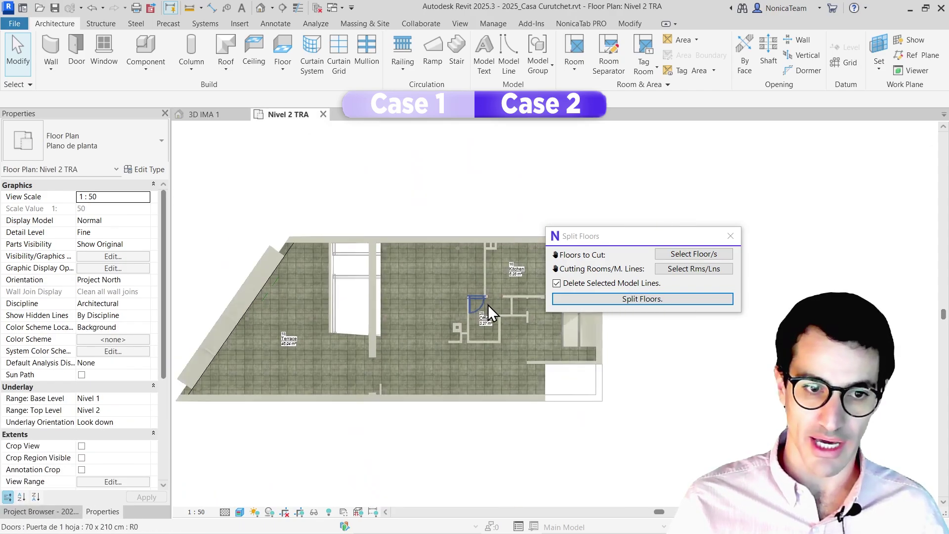
{"action": "scroll", "coordinate": [386, 285], "scroll_direction": "up", "scroll_amount": 1}
{"action": "scroll", "coordinate": [440, 264], "scroll_direction": "down", "scroll_amount": 1}
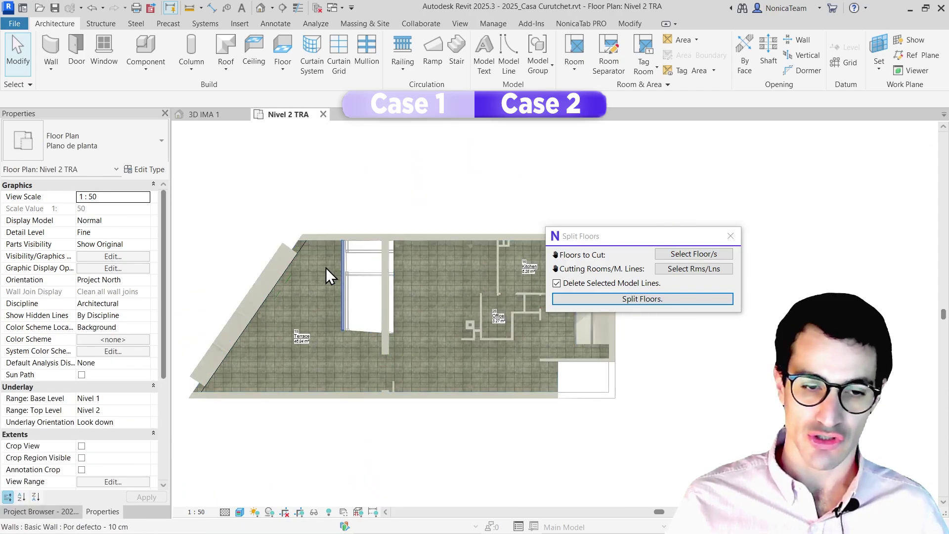
- Move the Split Floors dialog clear of the plan and choose the large floor spanning the level as the floor to cut
{"action": "middle_click_drag", "start_coordinate": [307, 268], "coordinate": [334, 275]}
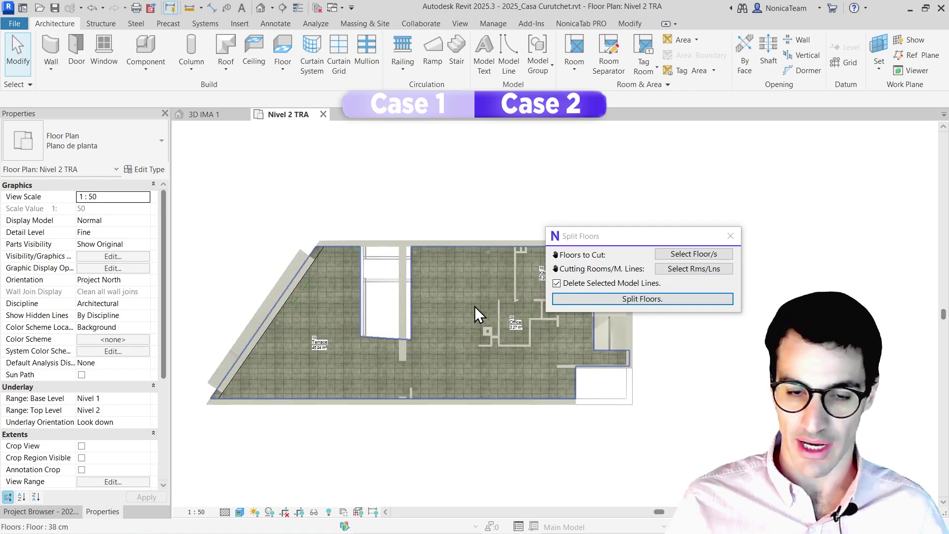
{"action": "middle_click_drag", "start_coordinate": [474, 306], "coordinate": [464, 309]}
{"action": "left_click_drag", "start_coordinate": [611, 235], "coordinate": [732, 133]}
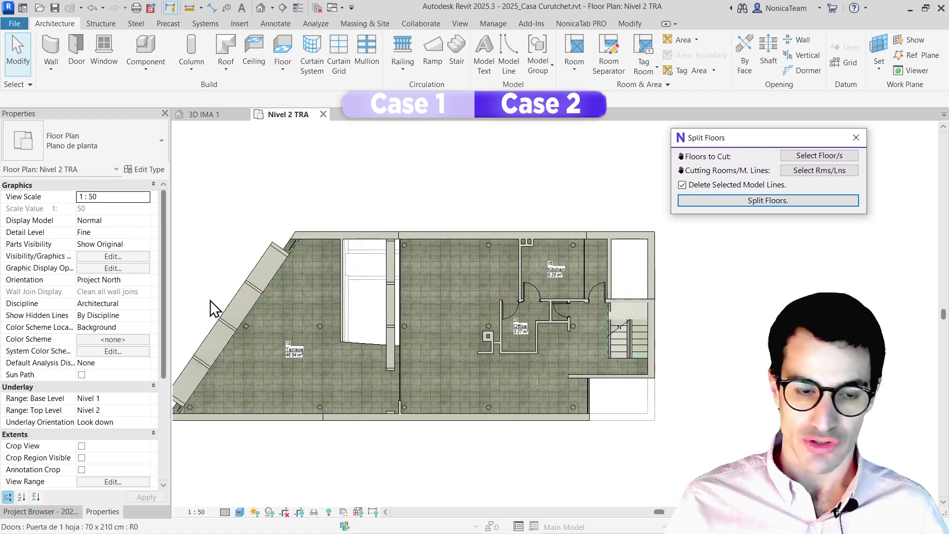
{"action": "scroll", "coordinate": [209, 301], "scroll_direction": "up", "scroll_amount": 1}
{"action": "left_click", "coordinate": [786, 158]}
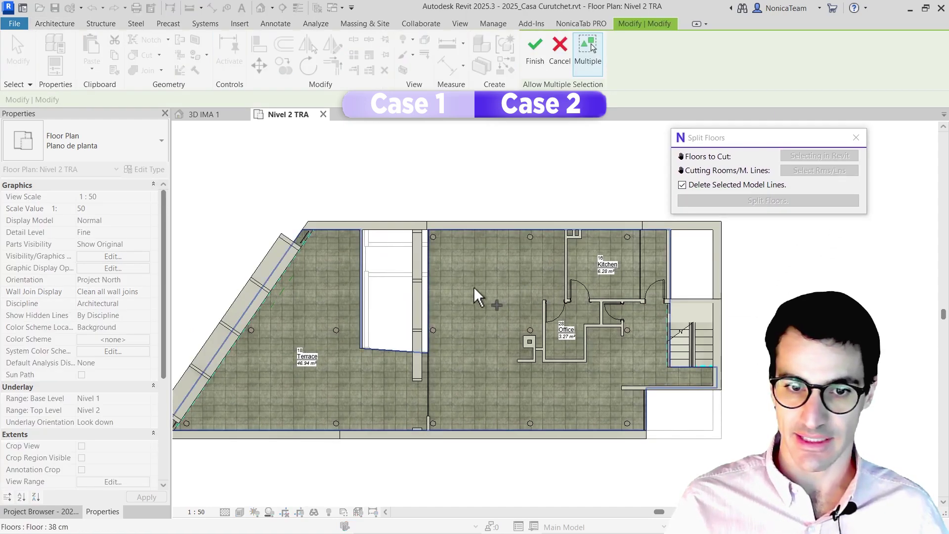
{"action": "left_click", "coordinate": [473, 286]}
{"action": "left_click", "coordinate": [533, 57]}
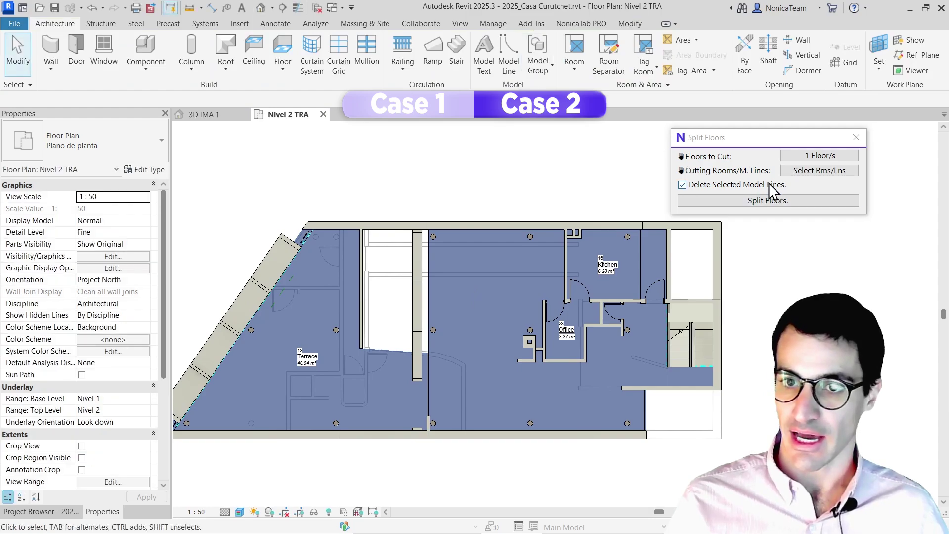
- Choose the Kitchen and Office rooms as cutters and split the chosen floor along their boundaries
{"action": "left_click", "coordinate": [799, 172]}
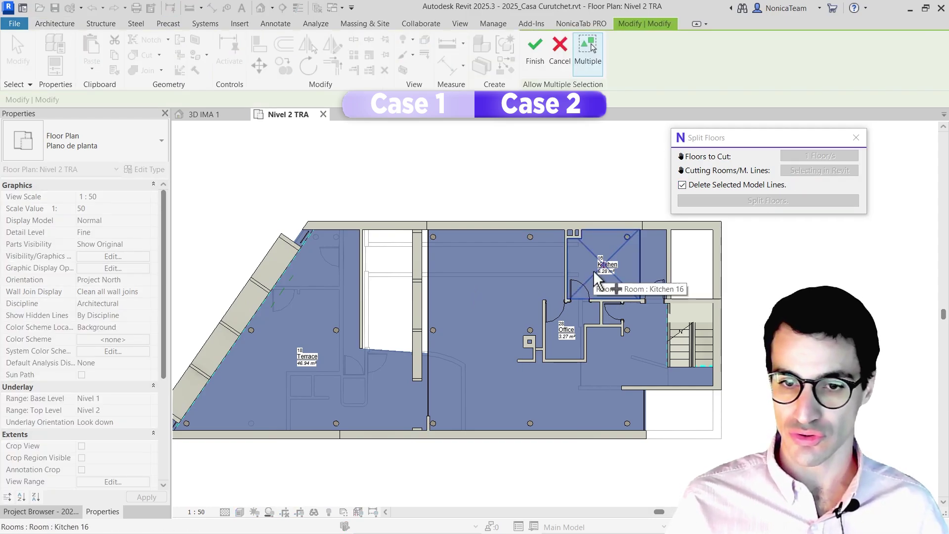
{"action": "left_click", "coordinate": [595, 279]}
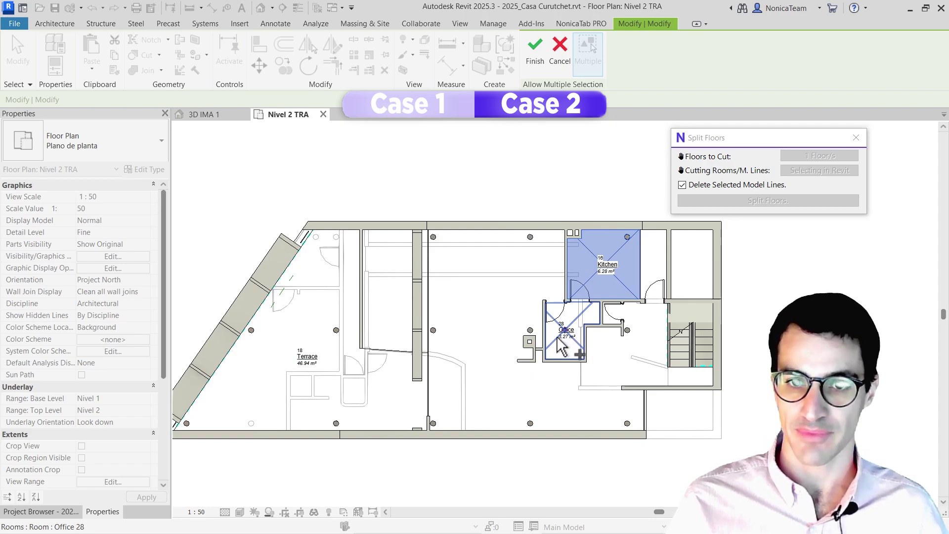
{"action": "left_click", "coordinate": [568, 340]}
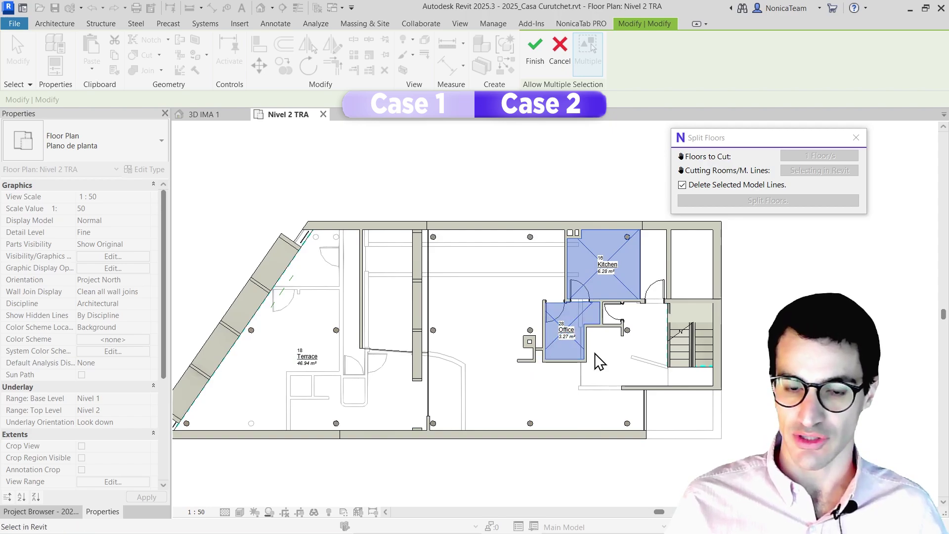
{"action": "left_click", "coordinate": [535, 52]}
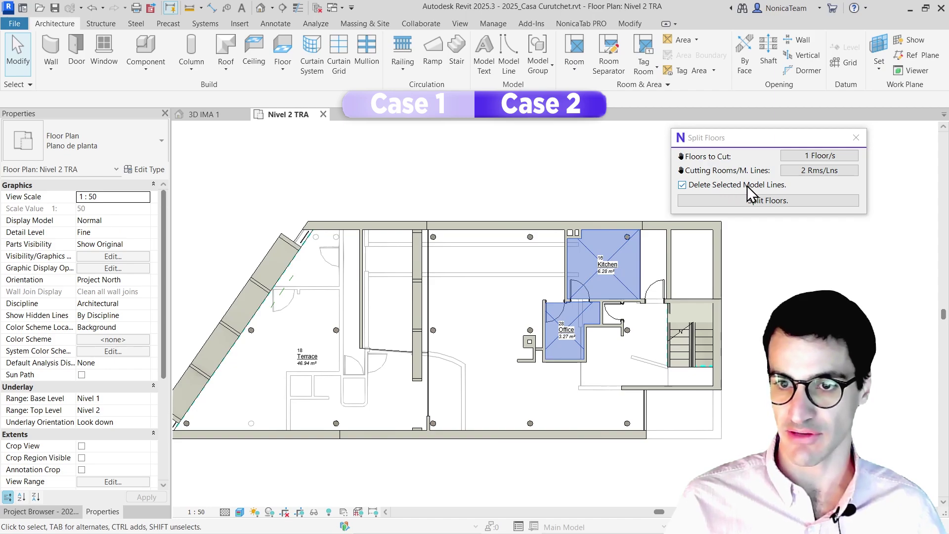
{"action": "left_click", "coordinate": [825, 202]}
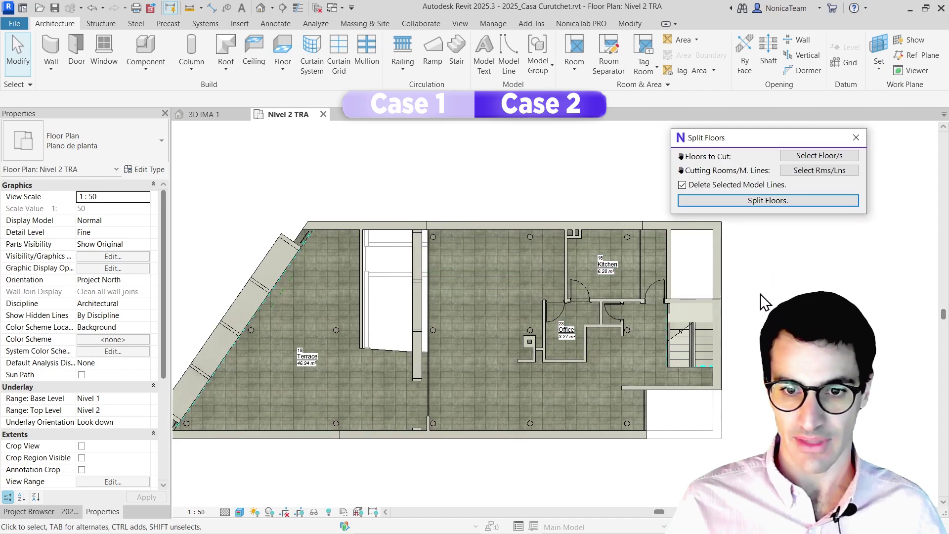
- Change the floor piece in the Kitchen to the 12 cm floor type
{"action": "scroll", "coordinate": [576, 267], "scroll_direction": "up", "scroll_amount": 1}
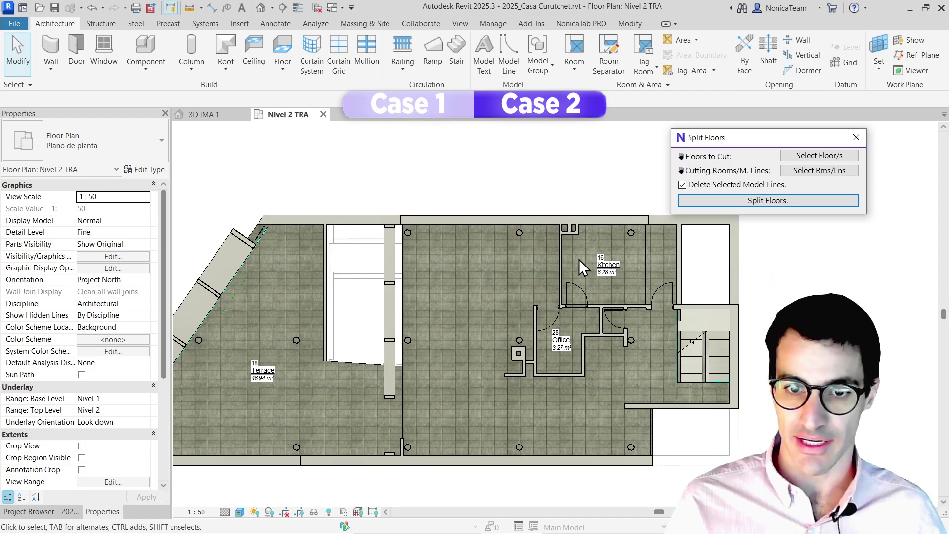
{"action": "left_click", "coordinate": [579, 260]}
{"action": "left_click", "coordinate": [98, 149]}
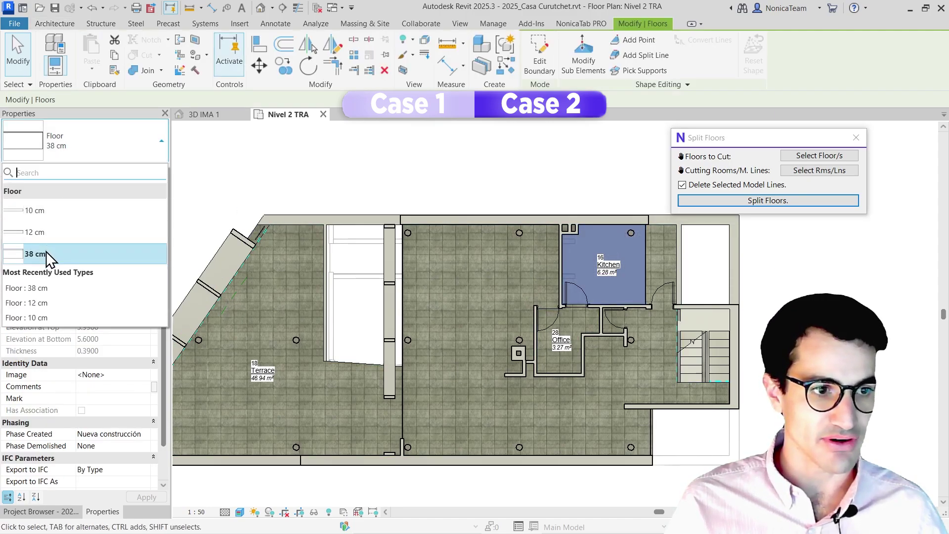
{"action": "left_click", "coordinate": [47, 232]}
- Change the floor piece in the Office to the 12 cm type, clear the selection and check both rooms' floors
{"action": "left_click", "coordinate": [584, 328]}
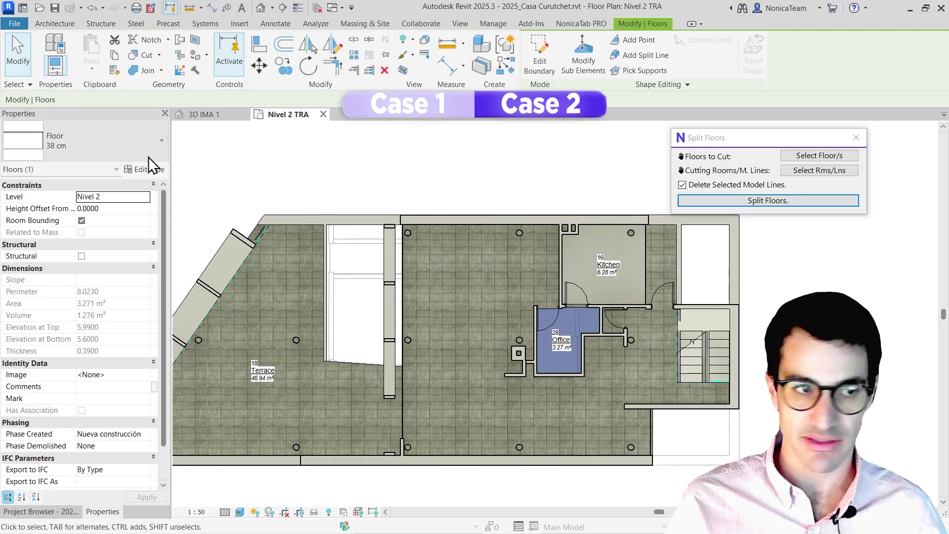
{"action": "left_click", "coordinate": [129, 153]}
{"action": "left_click", "coordinate": [103, 232]}
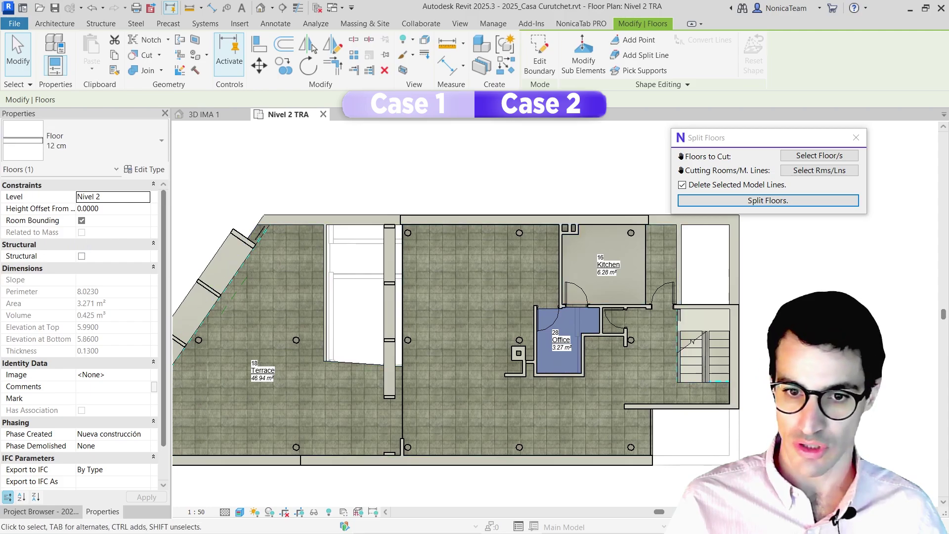
{"action": "key", "text": "Escape"}
{"action": "left_click", "coordinate": [575, 322]}
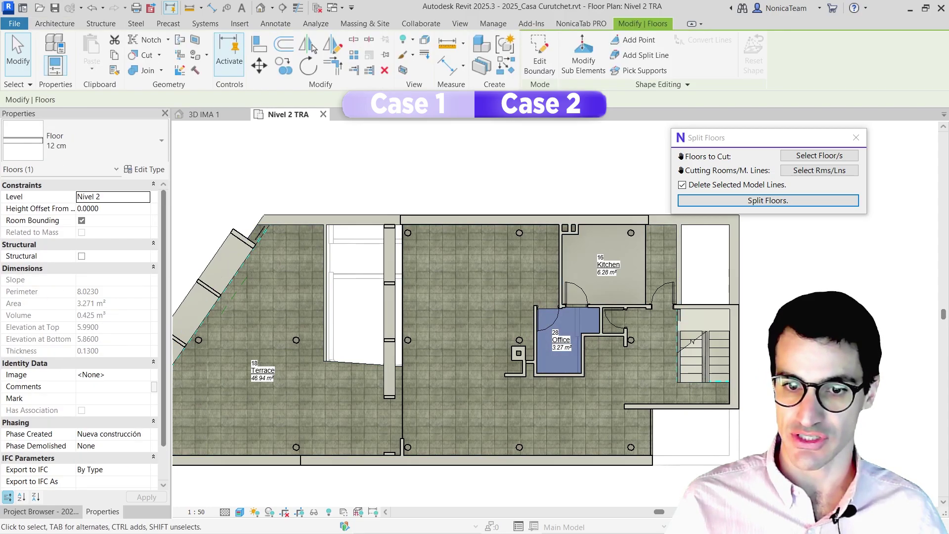
{"action": "key", "text": "Escape"}
{"action": "scroll", "coordinate": [643, 271], "scroll_direction": "down", "scroll_amount": 1}
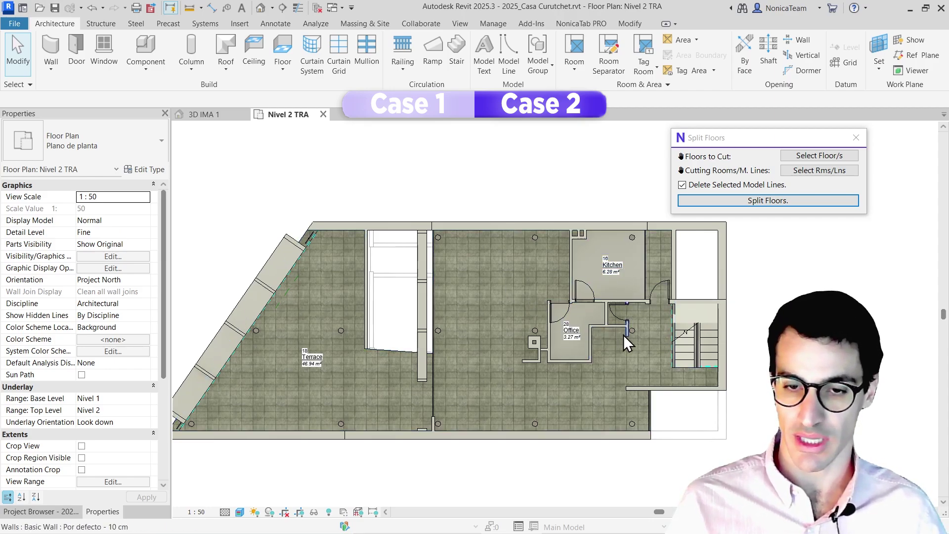
{"action": "scroll", "coordinate": [626, 266], "scroll_direction": "up", "scroll_amount": 3}
{"action": "scroll", "coordinate": [622, 259], "scroll_direction": "down", "scroll_amount": 2}
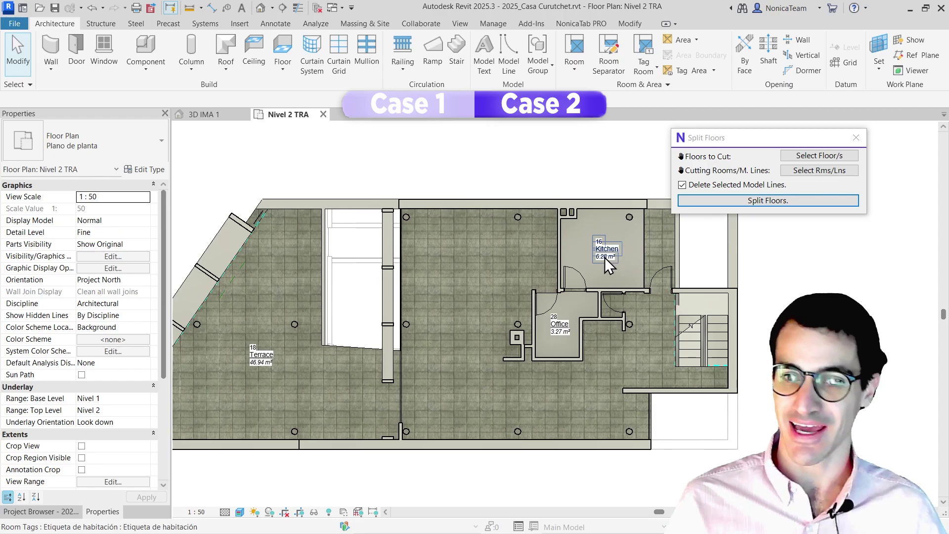